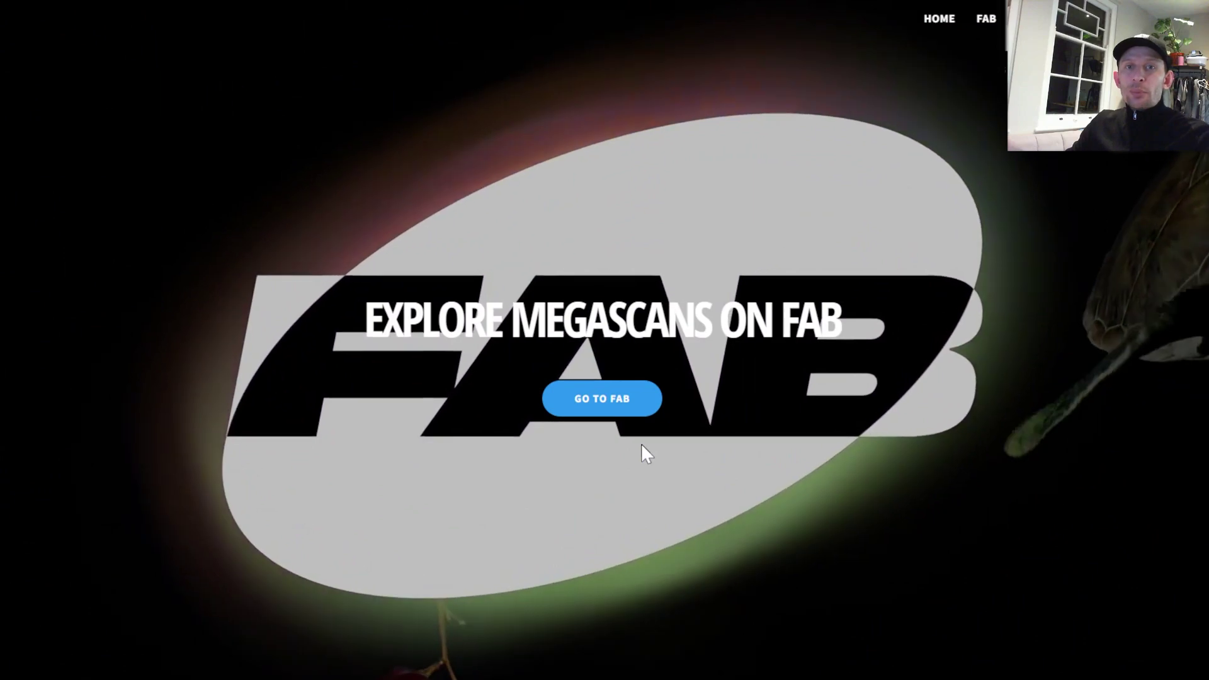
- Highlight the announcement sentences about Fab's launch and Megascans in 2025
{"action": "left_click_drag", "start_coordinate": [13, 235], "coordinate": [791, 291]}
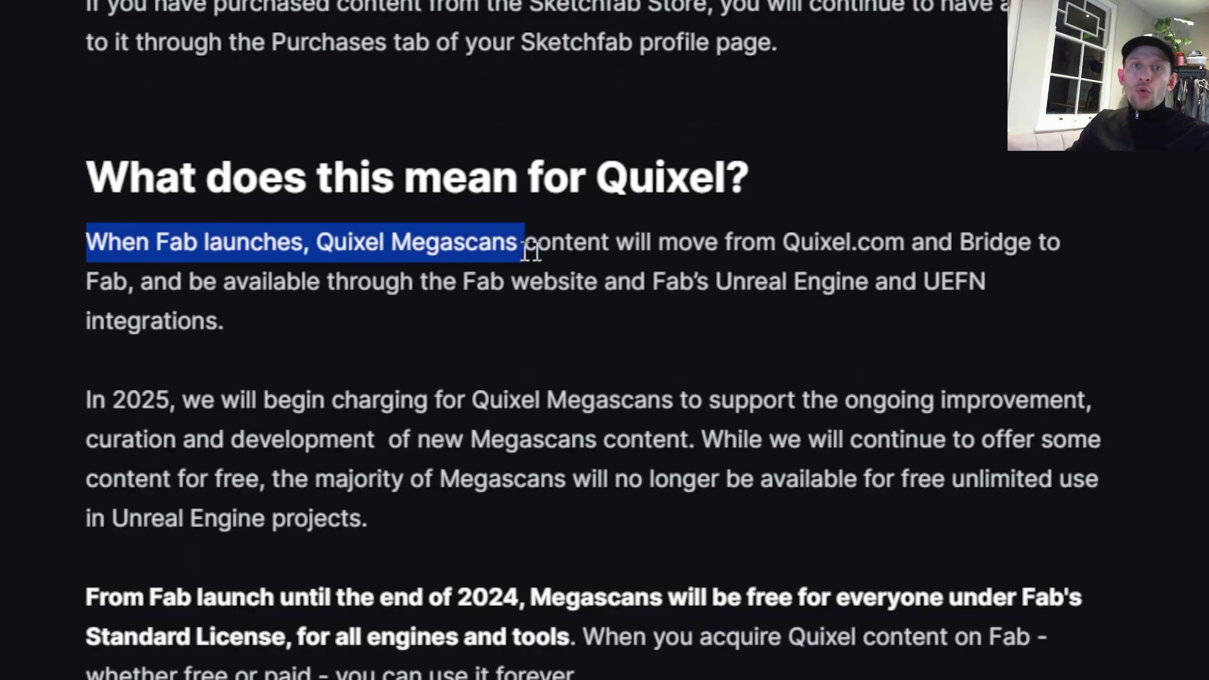
{"action": "left_click_drag", "start_coordinate": [86, 398], "coordinate": [663, 398]}
{"action": "left_click_drag", "start_coordinate": [669, 282], "coordinate": [723, 358]}
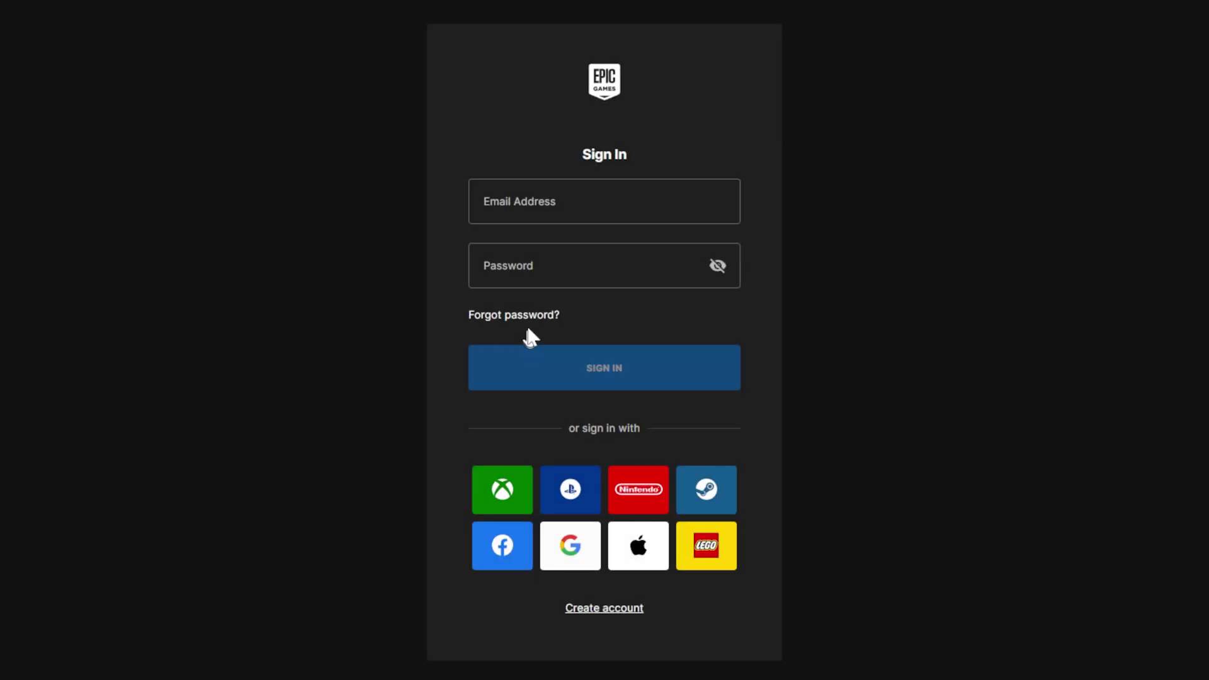
- Fill in the saved Epic account email and start entering the account password
{"action": "left_click", "coordinate": [543, 204]}
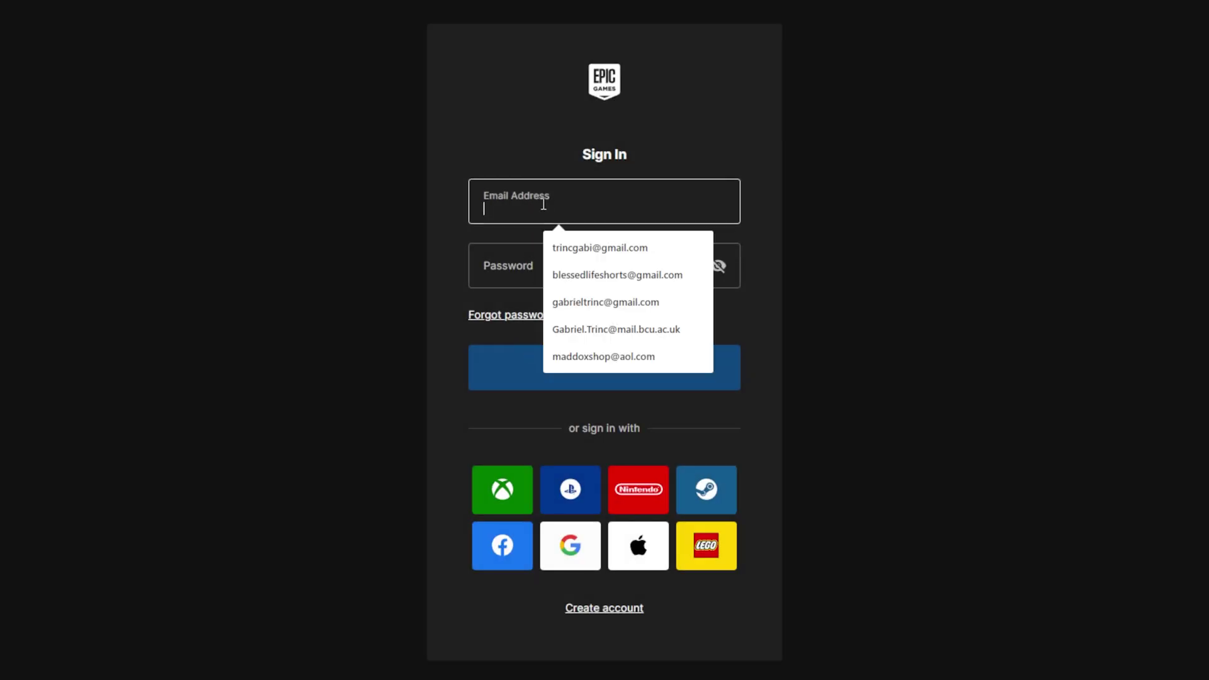
{"action": "type", "text": "tr"}
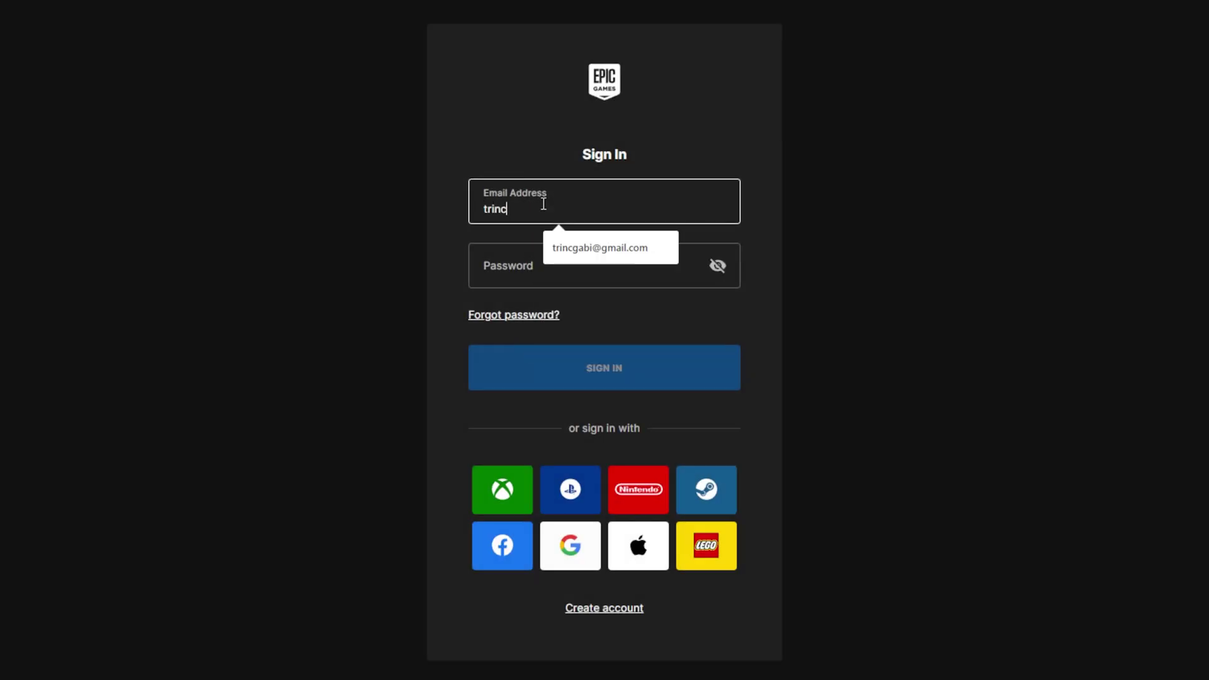
{"action": "type", "text": "inc"}
{"action": "key", "text": "Down"}
{"action": "key", "text": "Tab"}
{"action": "type", "text": "•"}
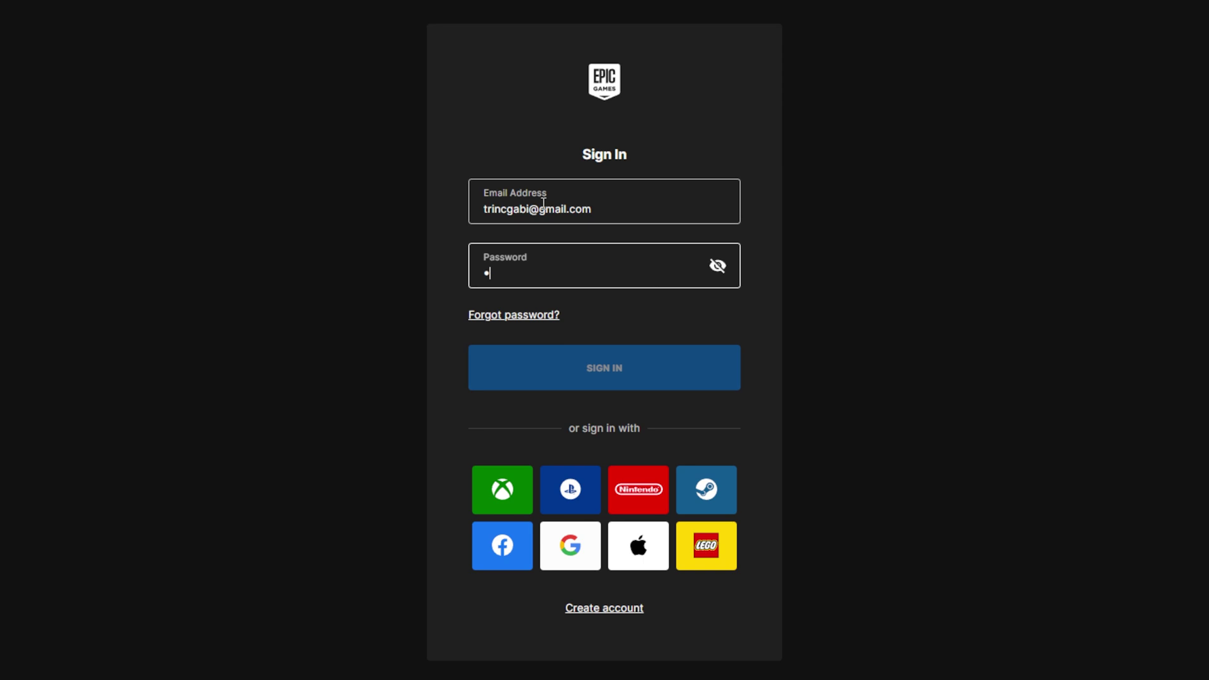
{"action": "type", "text": "••"}
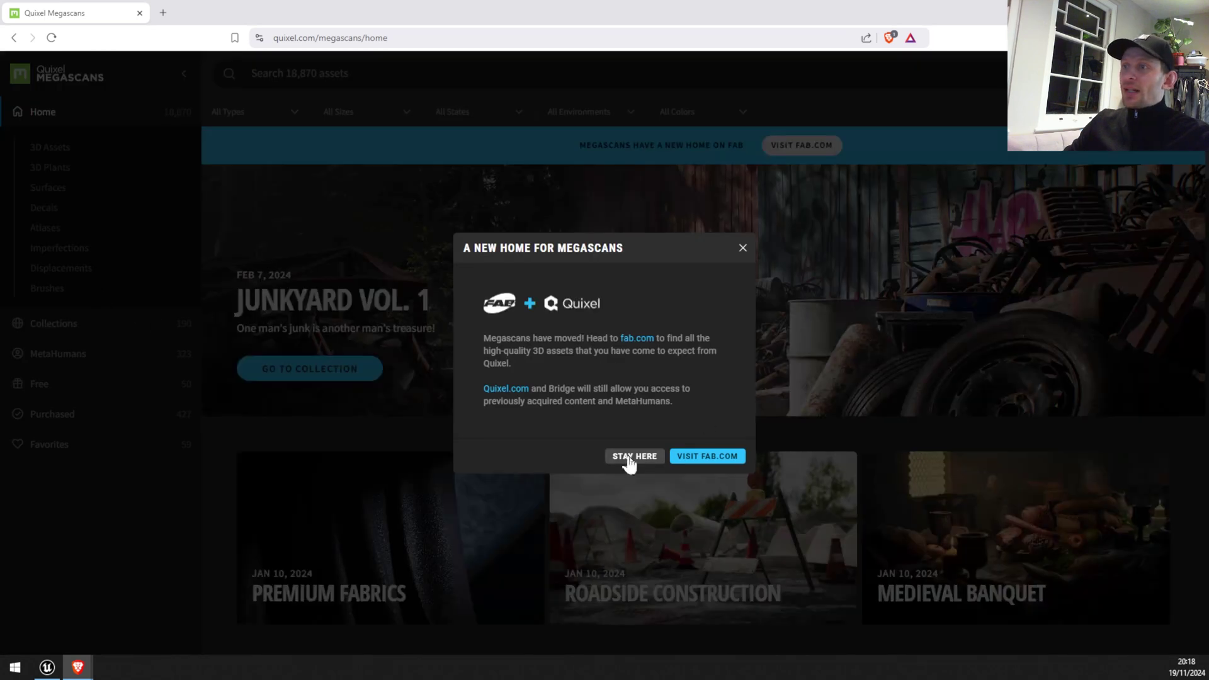
- Close the 'A New Home for Megascans' notice and open Fab.com from the banner in a new tab
{"action": "left_click", "coordinate": [633, 456]}
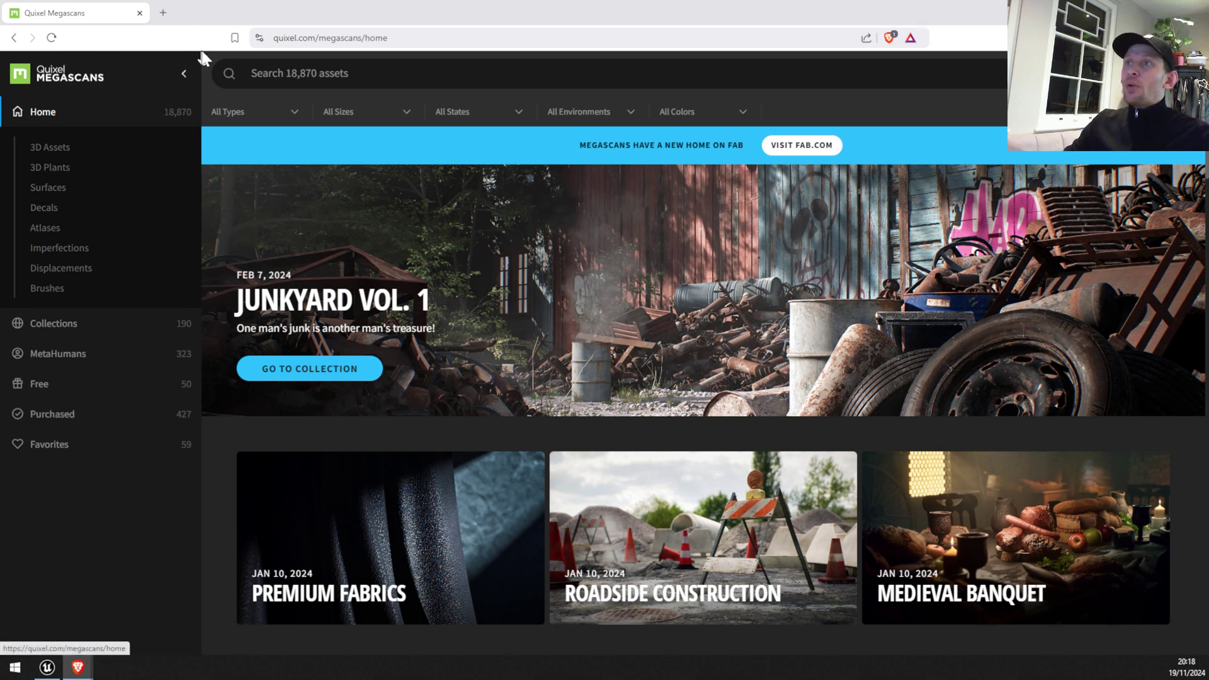
{"action": "left_click", "coordinate": [811, 151]}
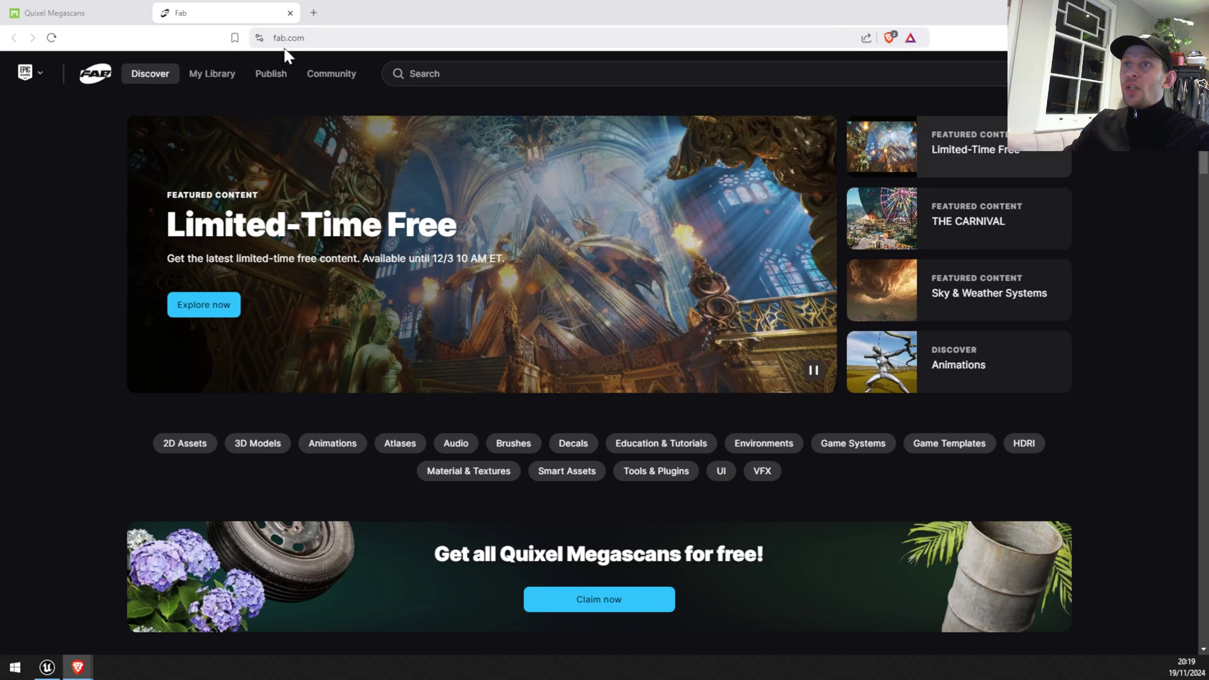
- Claim the 'Get all Quixel Megascans for free' offer on Fab
{"action": "scroll", "coordinate": [62, 515], "scroll_direction": "down", "scroll_amount": 2}
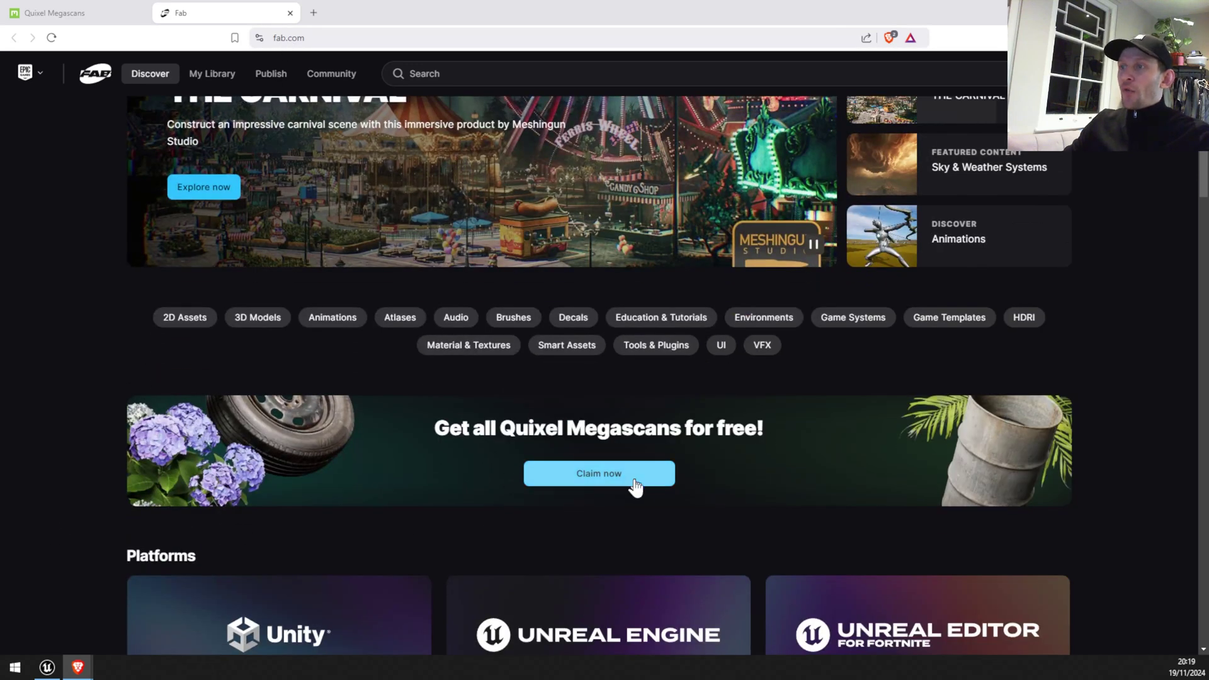
{"action": "left_click", "coordinate": [598, 479]}
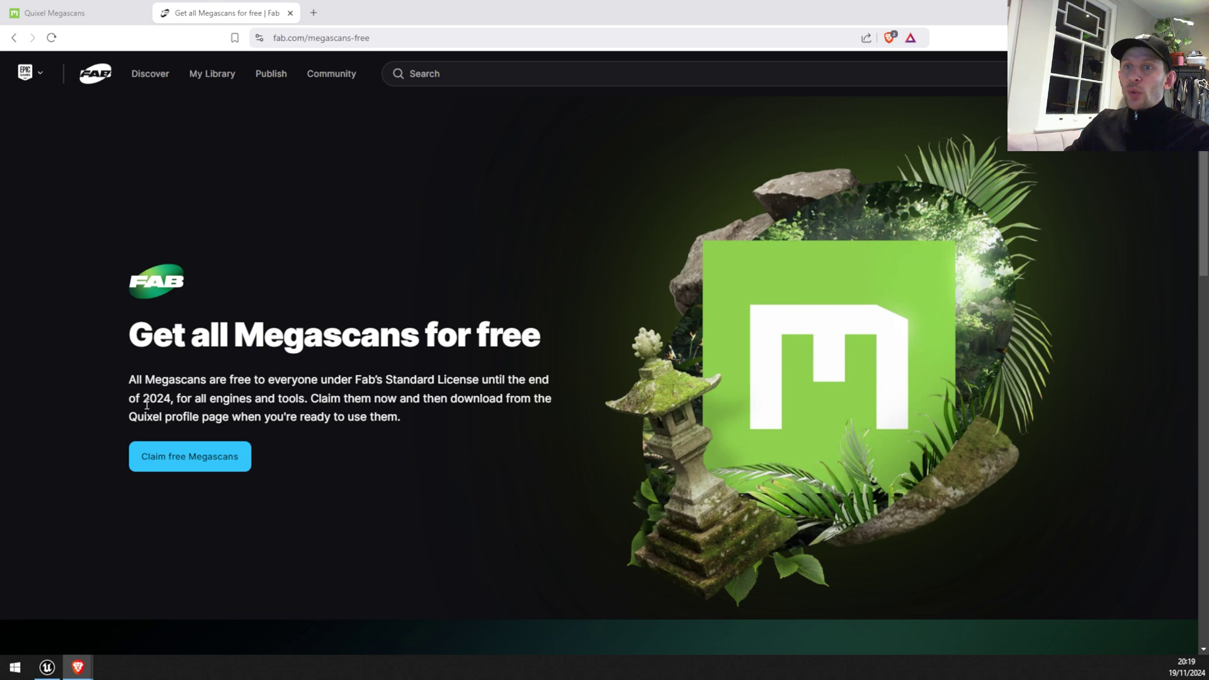
{"action": "left_click", "coordinate": [178, 464]}
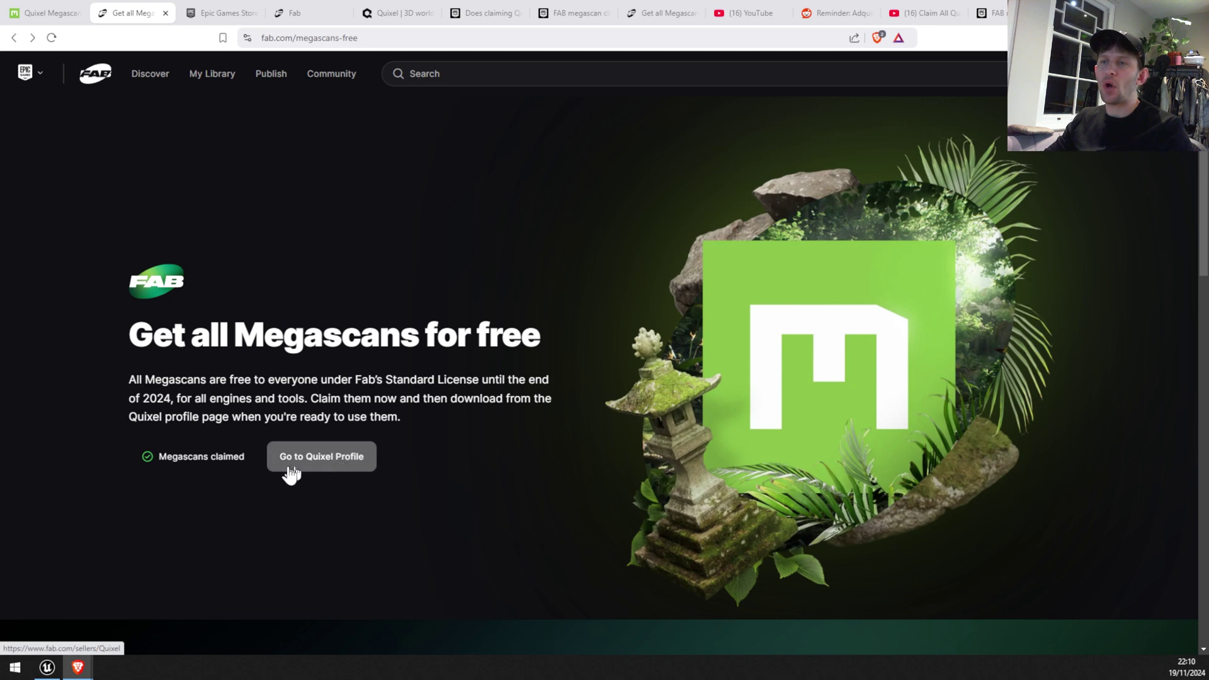
- Browse Quixel's Fab seller catalogue and open the Nordic Forest Ledge Rock listing
{"action": "left_click", "coordinate": [332, 469]}
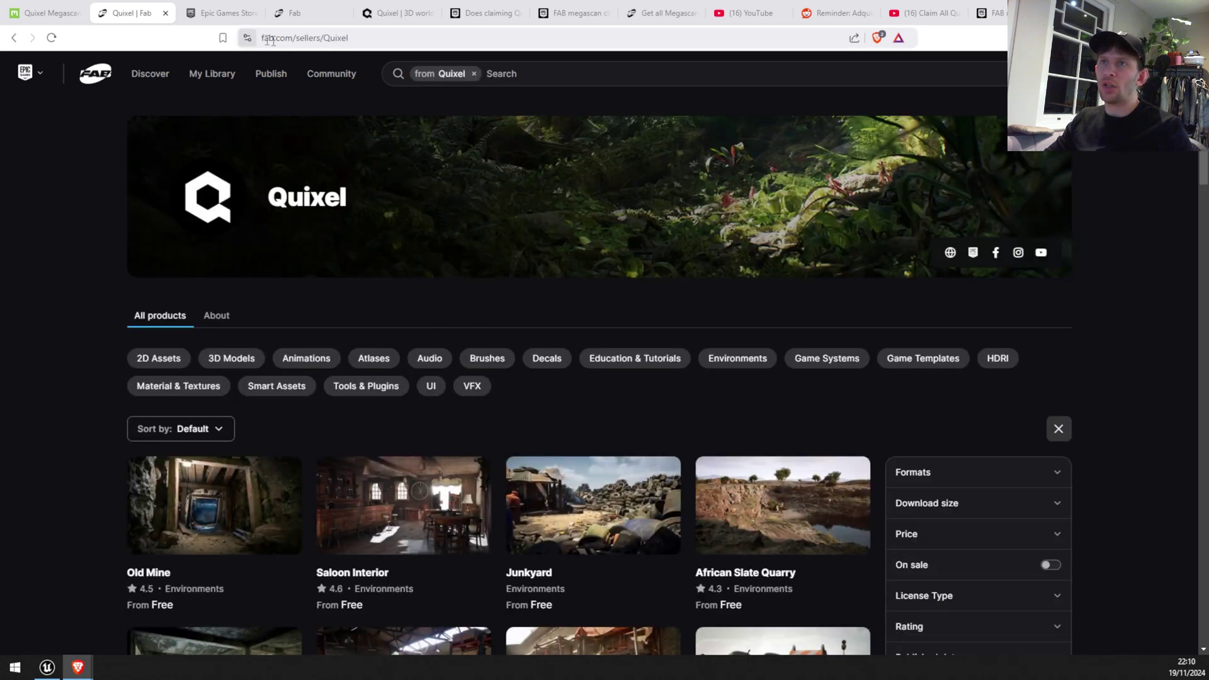
{"action": "scroll", "coordinate": [63, 503], "scroll_direction": "down", "scroll_amount": 4}
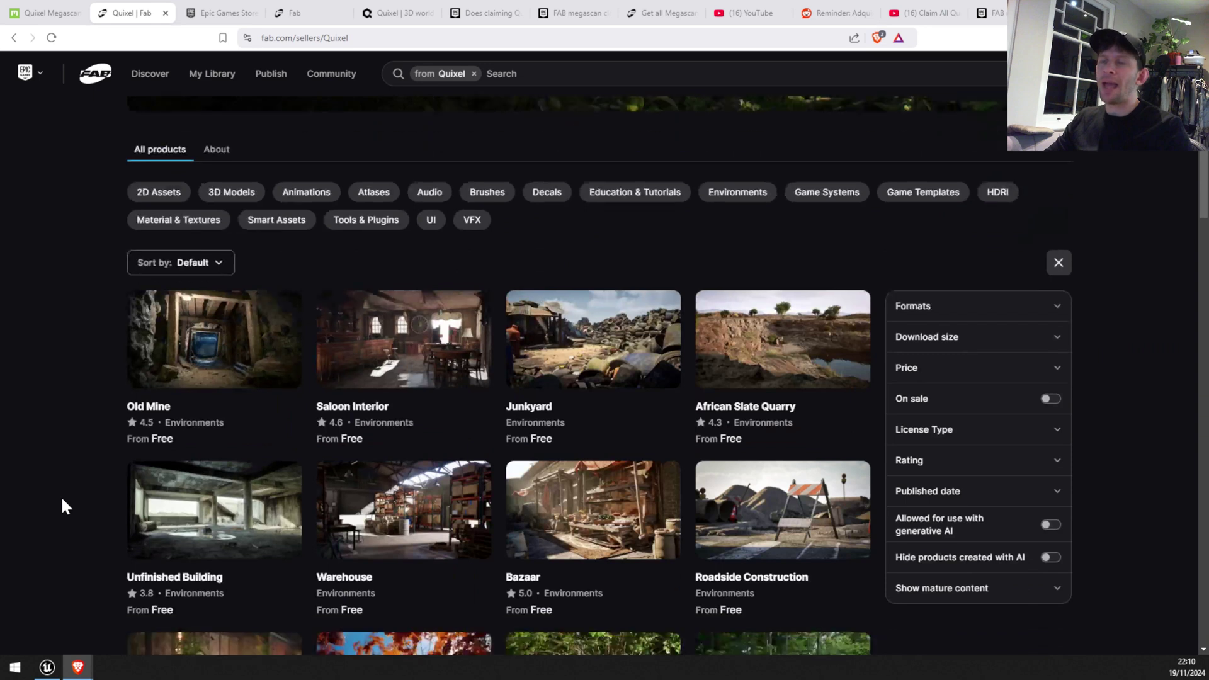
{"action": "scroll", "coordinate": [62, 501], "scroll_direction": "down", "scroll_amount": 2}
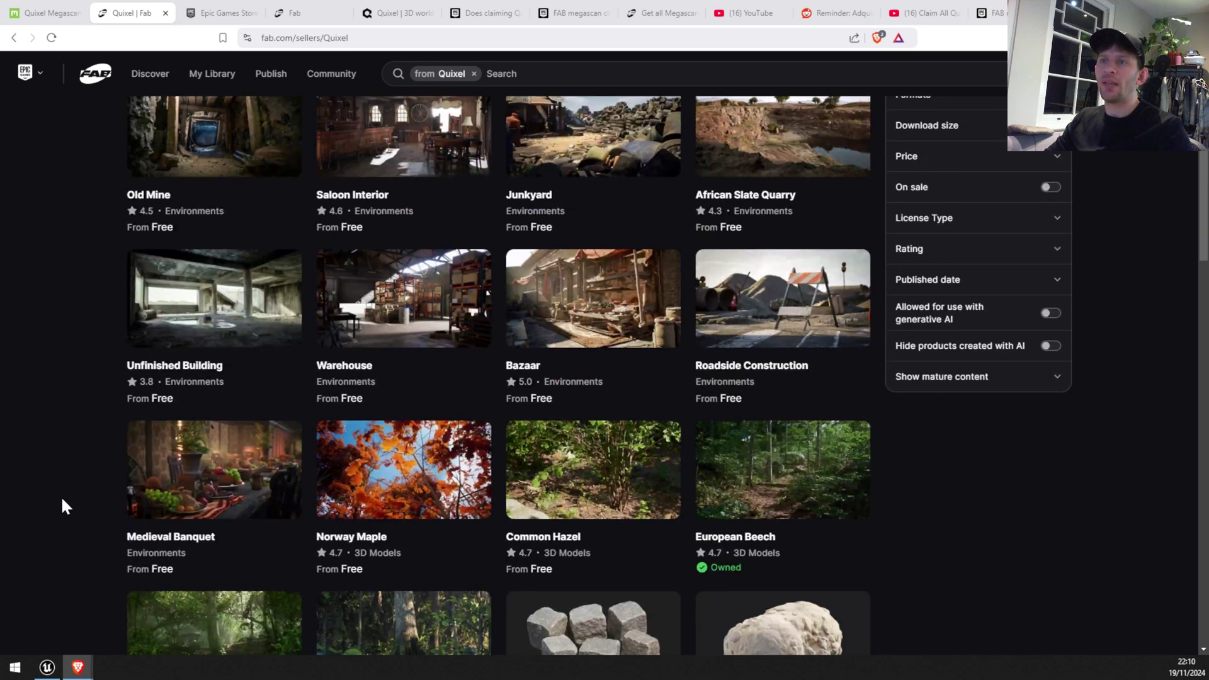
{"action": "scroll", "coordinate": [62, 499], "scroll_direction": "down", "scroll_amount": 2}
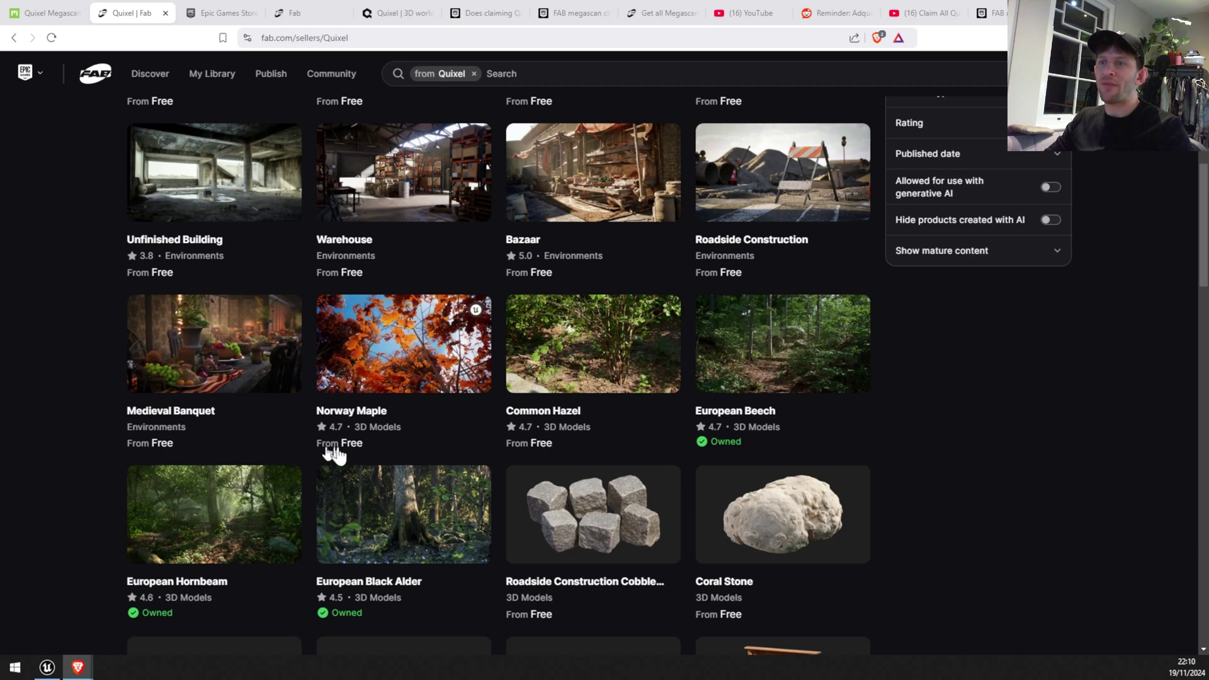
{"action": "scroll", "coordinate": [970, 433], "scroll_direction": "down", "scroll_amount": 2}
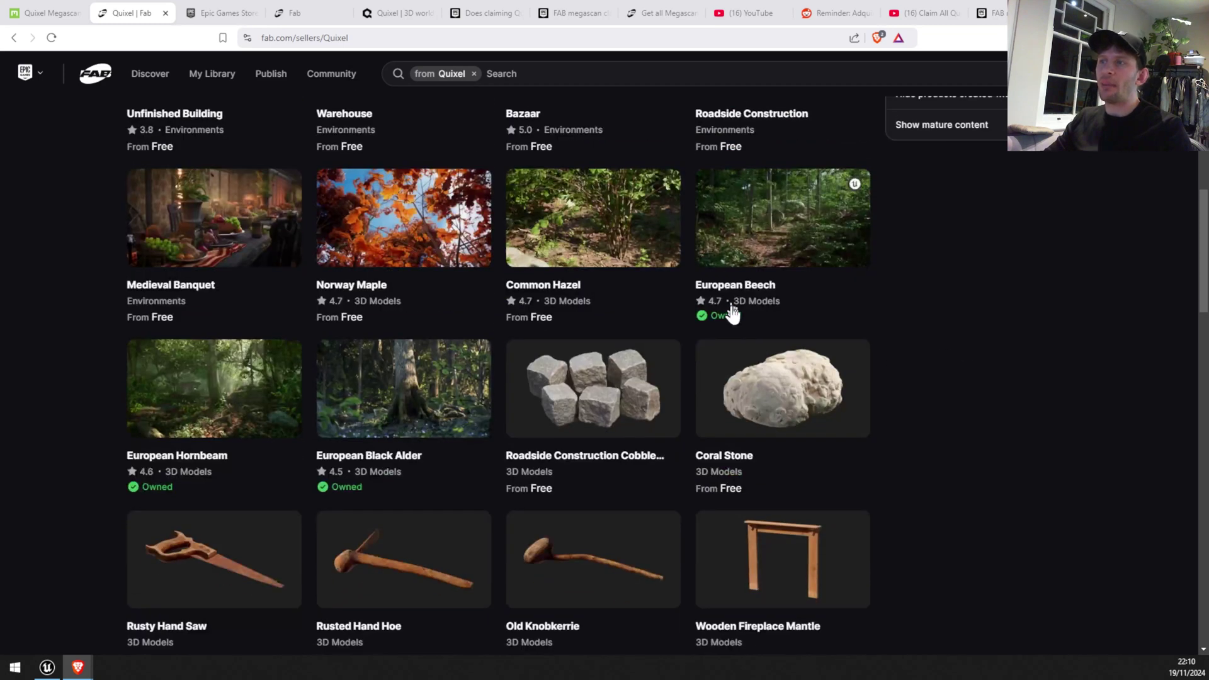
{"action": "scroll", "coordinate": [418, 489], "scroll_direction": "down", "scroll_amount": 6}
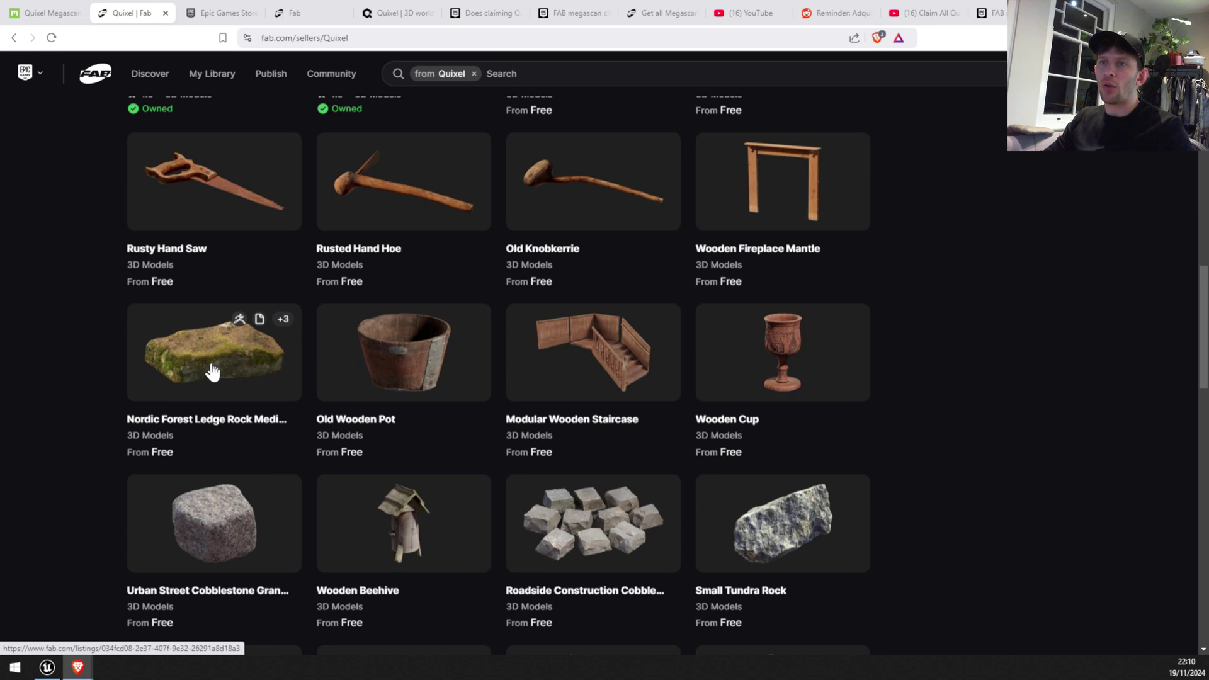
{"action": "left_click", "coordinate": [212, 372]}
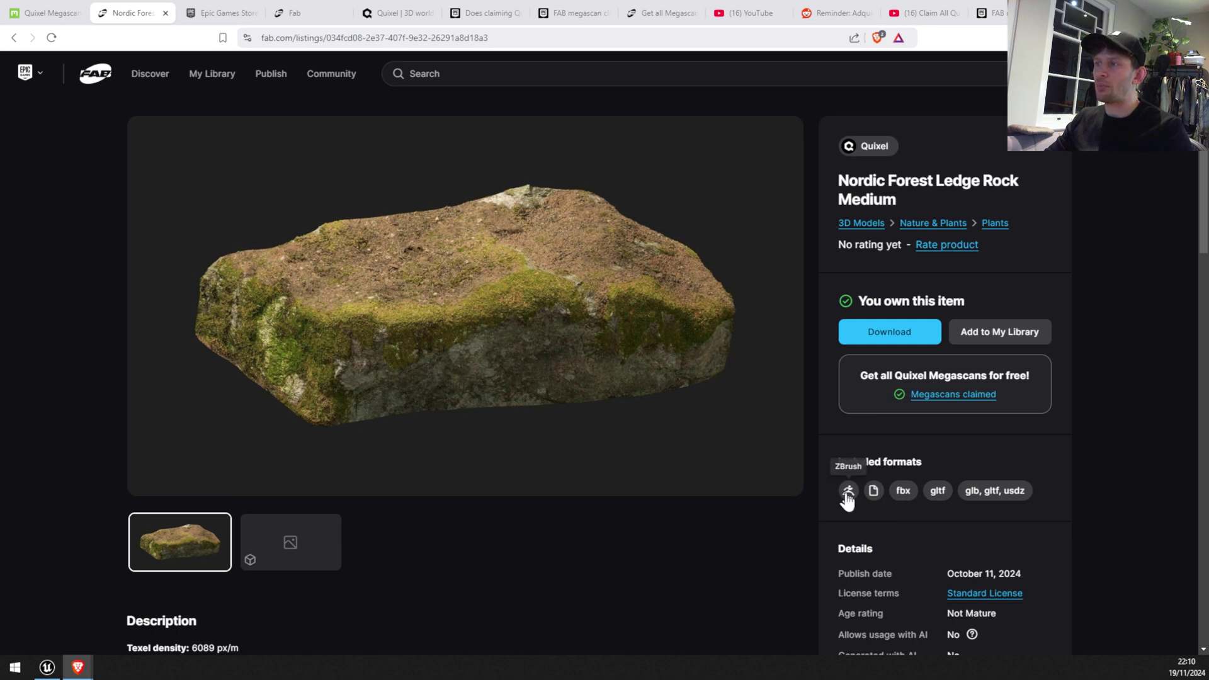
- Check the rock's included formats, return to Quixel's catalogue, and switch to the Unreal Editor
{"action": "scroll", "coordinate": [1005, 508], "scroll_direction": "down", "scroll_amount": 2}
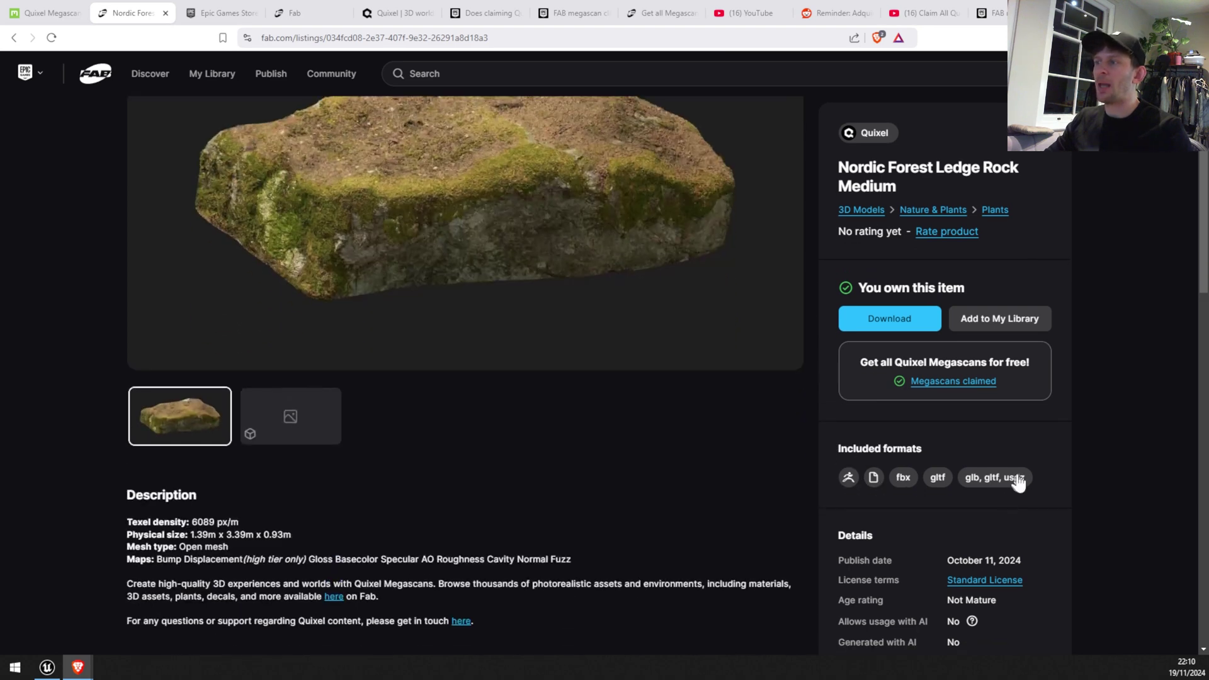
{"action": "left_click", "coordinate": [13, 37]}
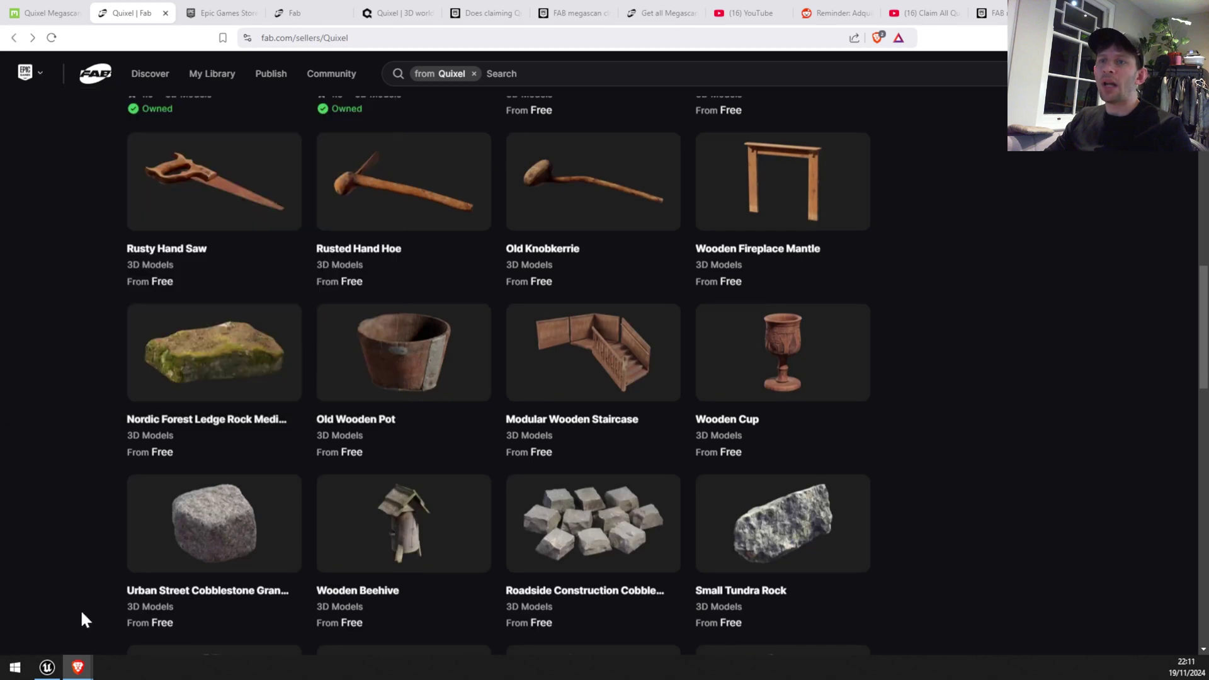
{"action": "scroll", "coordinate": [499, 426], "scroll_direction": "down", "scroll_amount": 2}
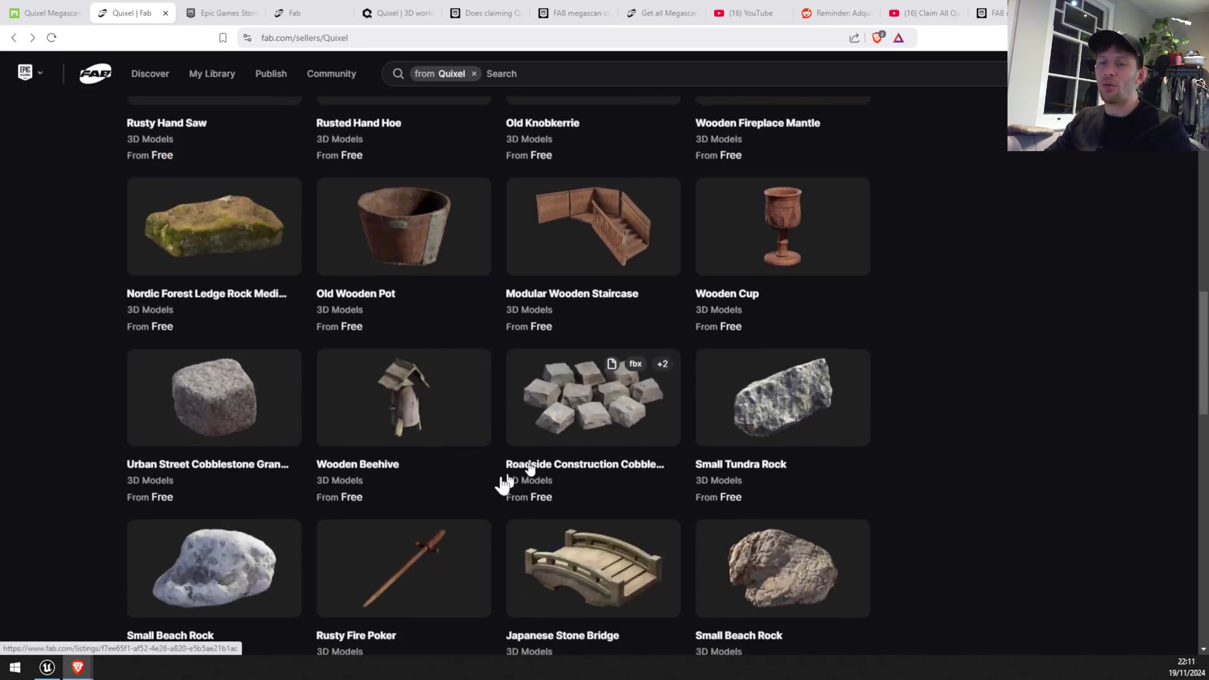
{"action": "left_click", "coordinate": [47, 666]}
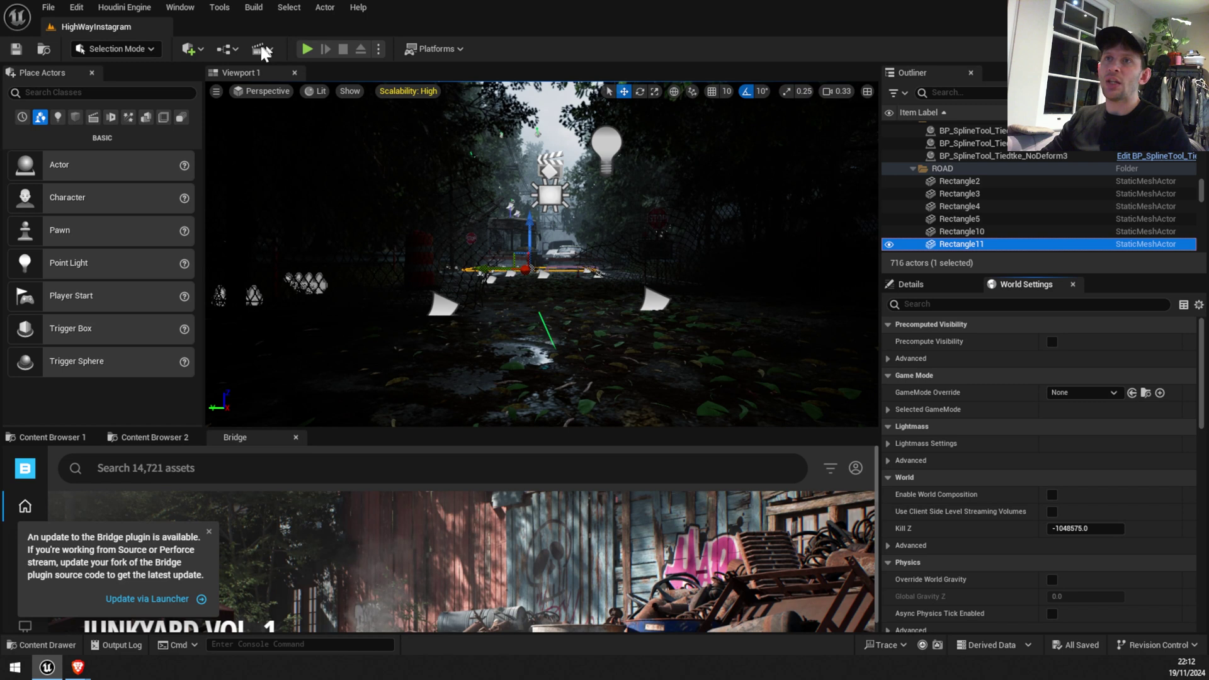
- Open Quixel Bridge in the editor and download the nettle plant asset
{"action": "left_click", "coordinate": [189, 48]}
{"action": "mouse_move", "coordinate": [256, 158]}
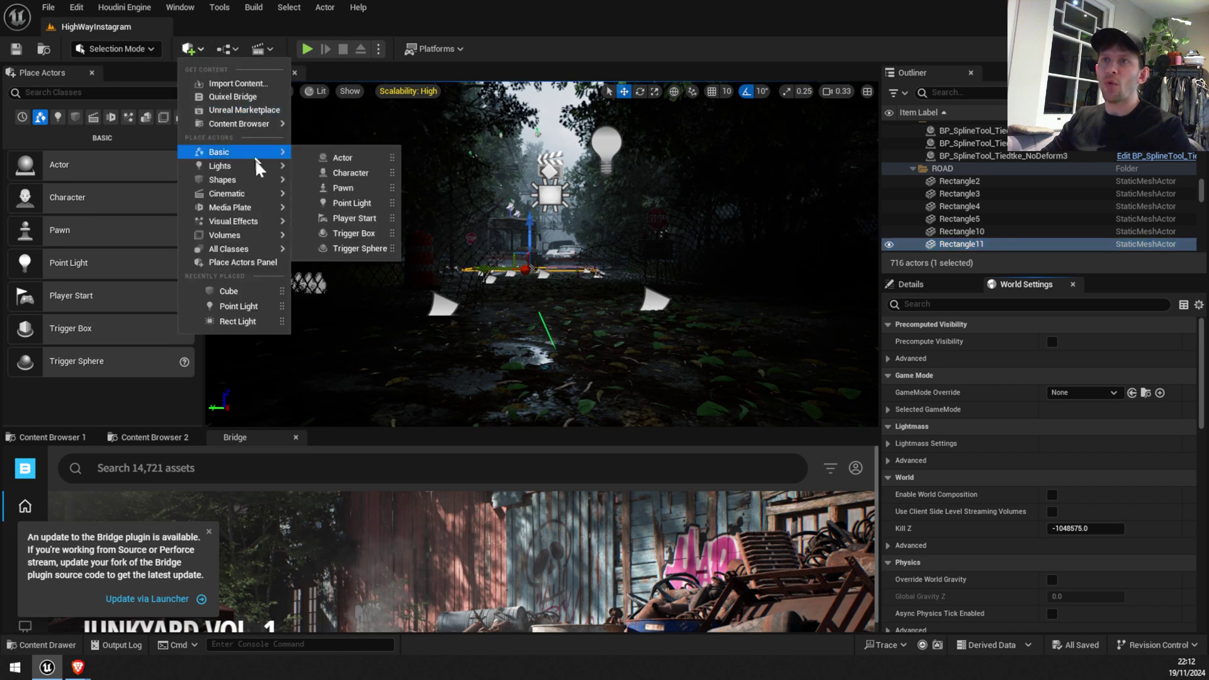
{"action": "left_click", "coordinate": [230, 98]}
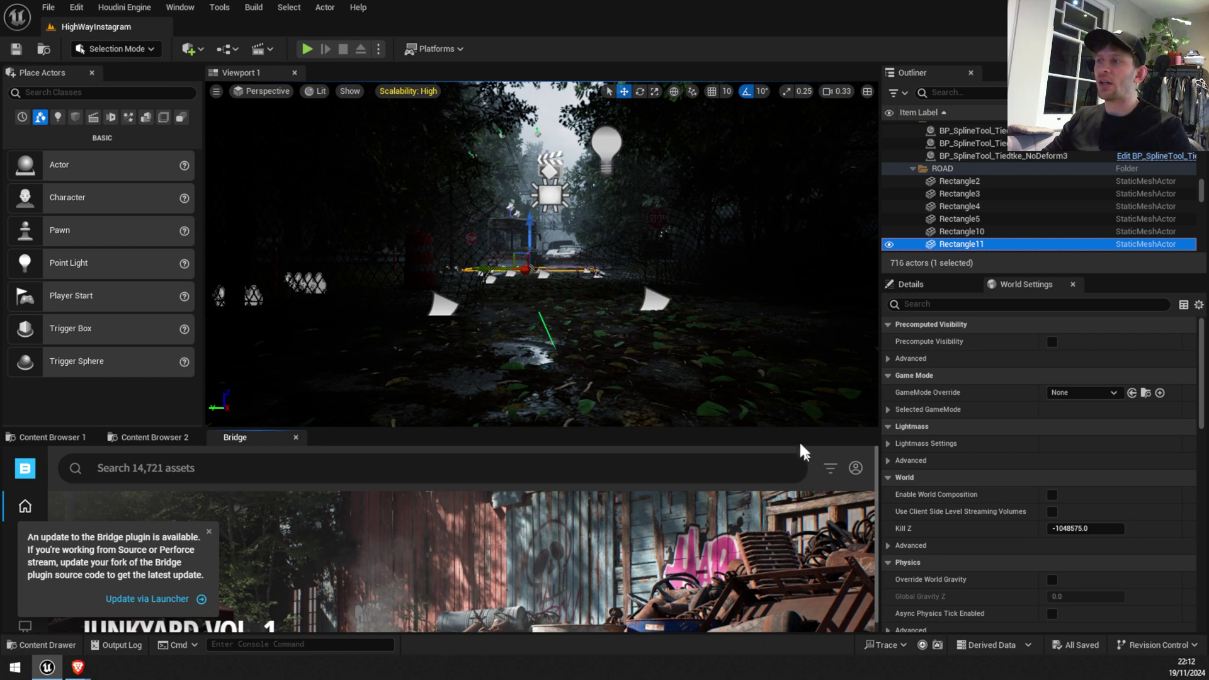
{"action": "scroll", "coordinate": [606, 559], "scroll_direction": "down", "scroll_amount": 5}
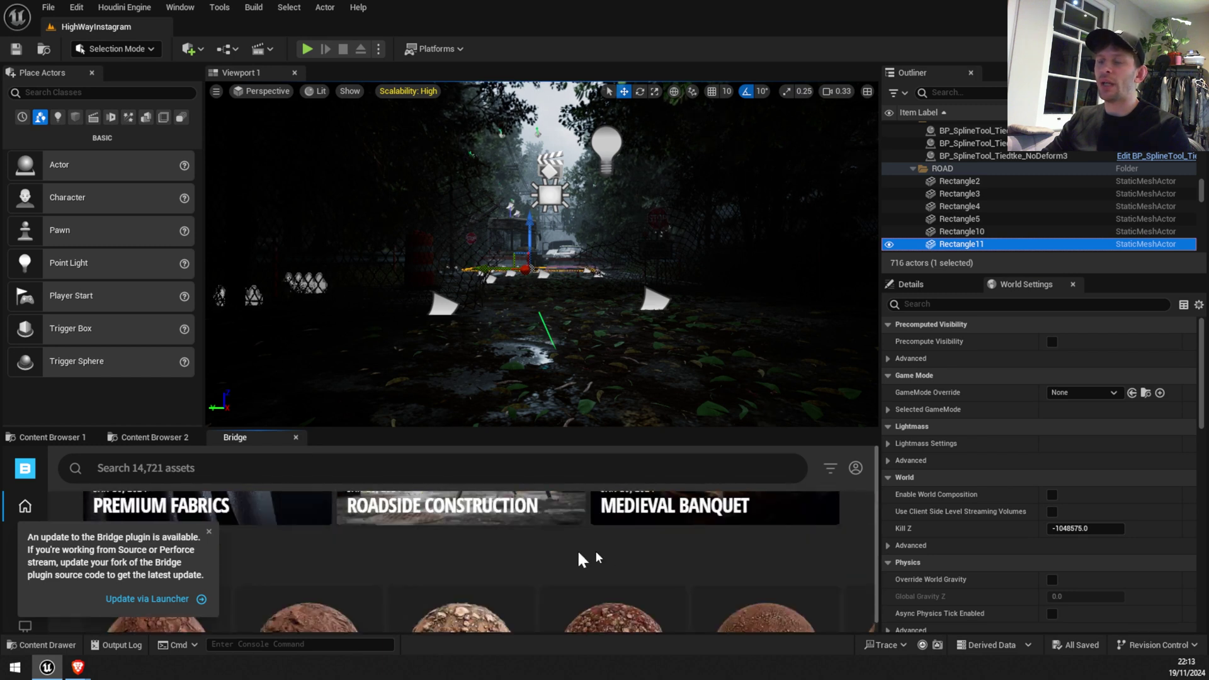
{"action": "scroll", "coordinate": [583, 559], "scroll_direction": "down", "scroll_amount": 3}
{"action": "scroll", "coordinate": [412, 571], "scroll_direction": "down", "scroll_amount": 5}
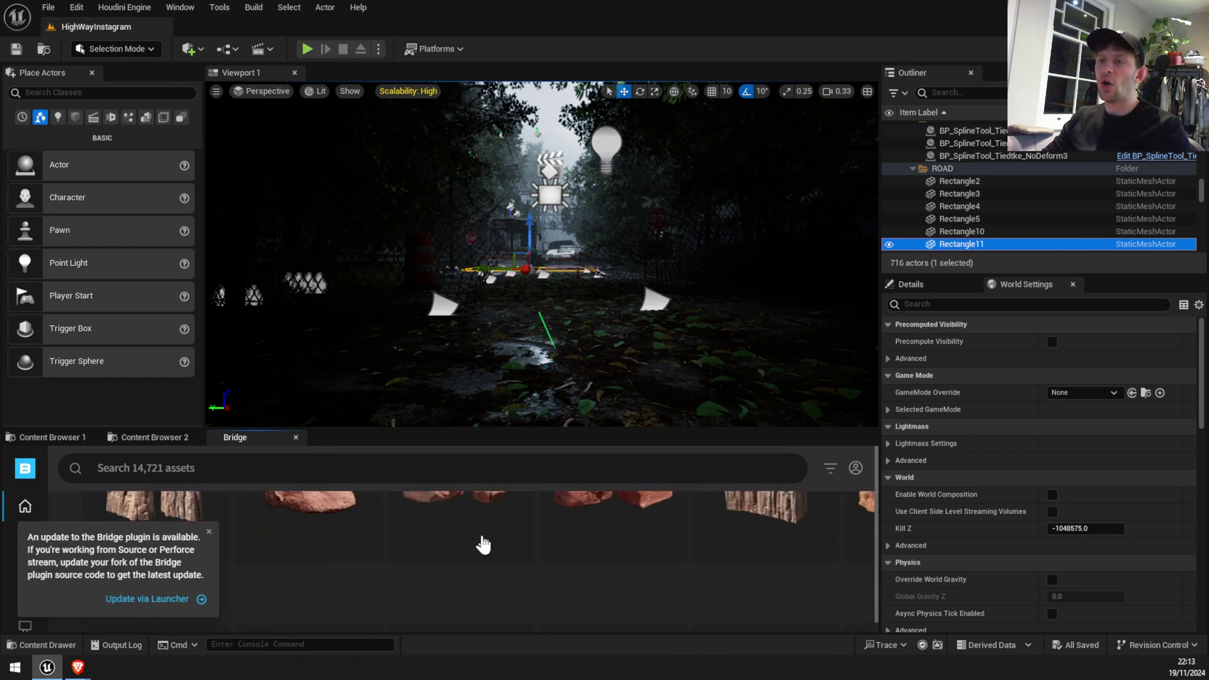
{"action": "left_click", "coordinate": [620, 551]}
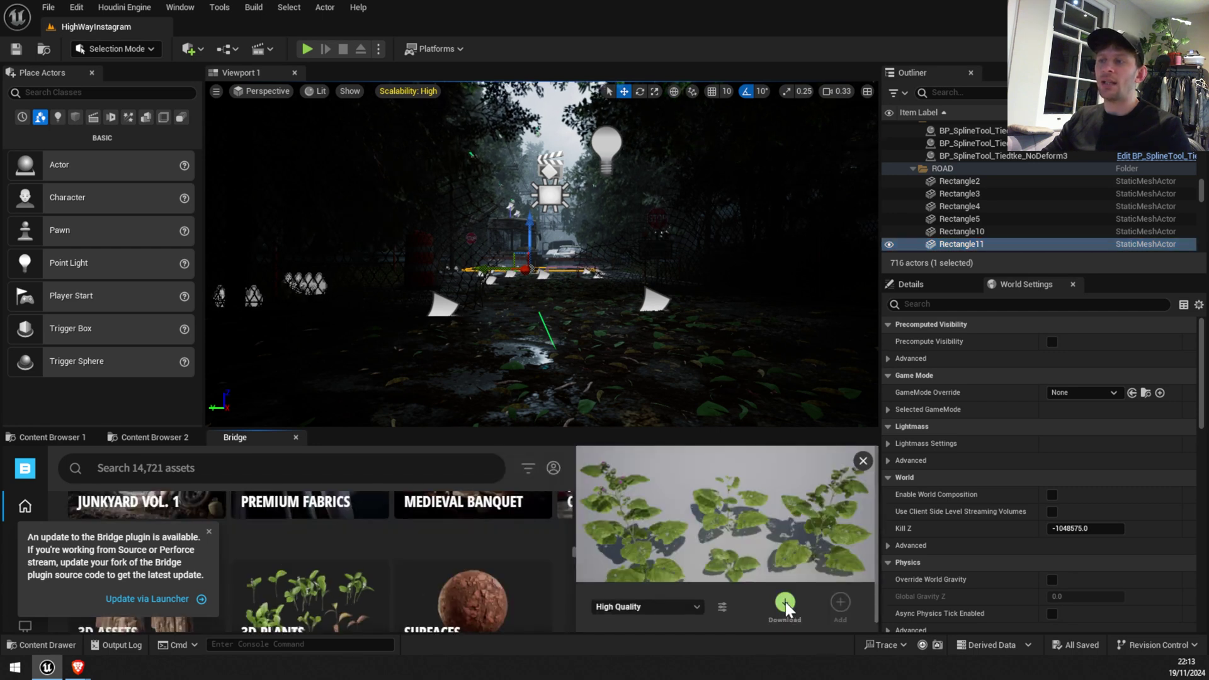
{"action": "left_click", "coordinate": [785, 604]}
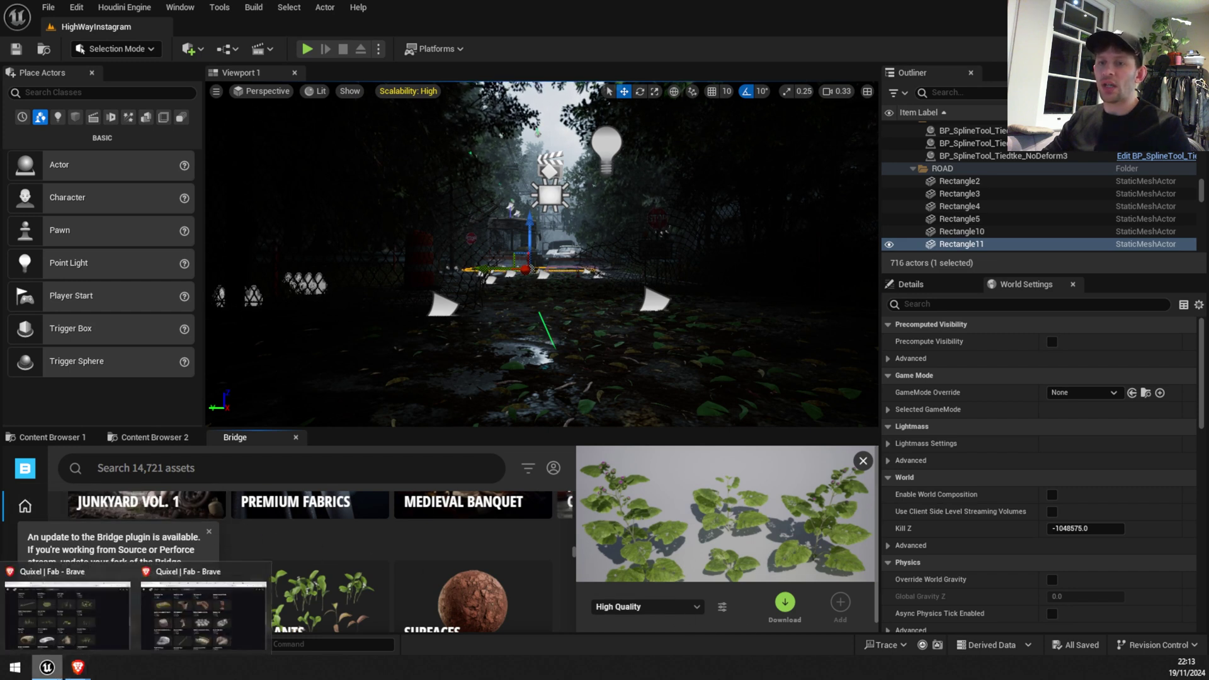
- Launch the Epic Games Launcher and search its Unreal Engine Fab Library for 'FAB'
{"action": "key", "text": "super"}
{"action": "type", "text": "unrea"}
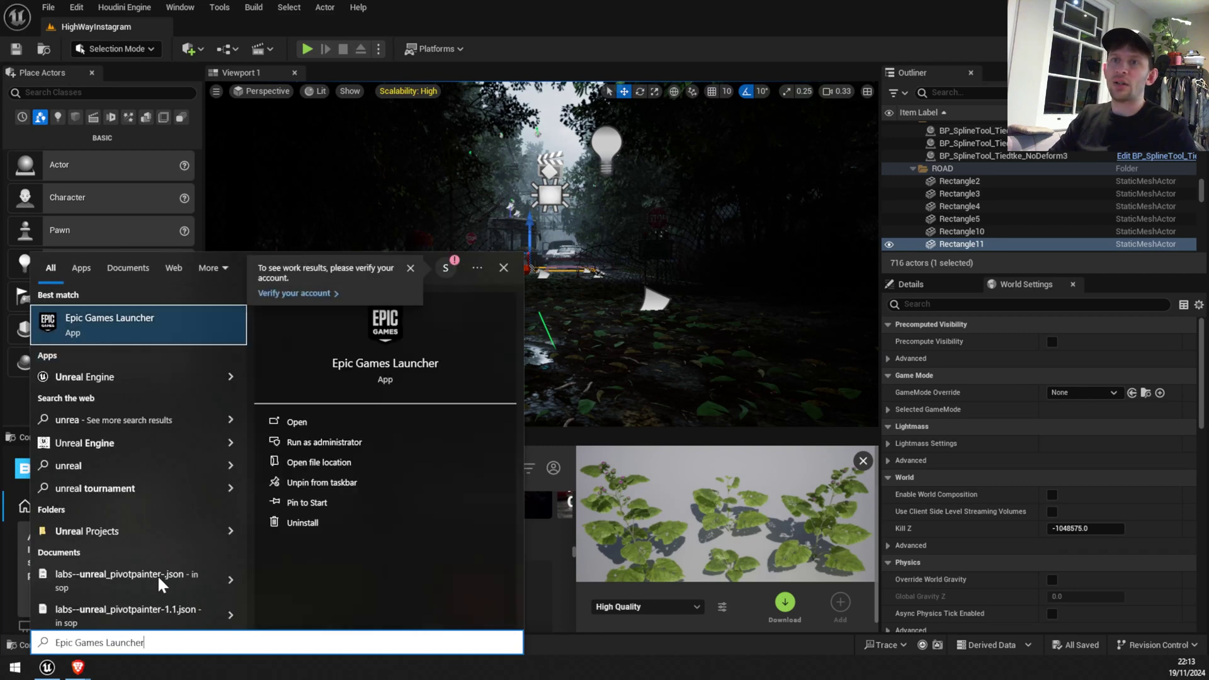
{"action": "key", "text": "Return"}
{"action": "left_click", "coordinate": [281, 41]}
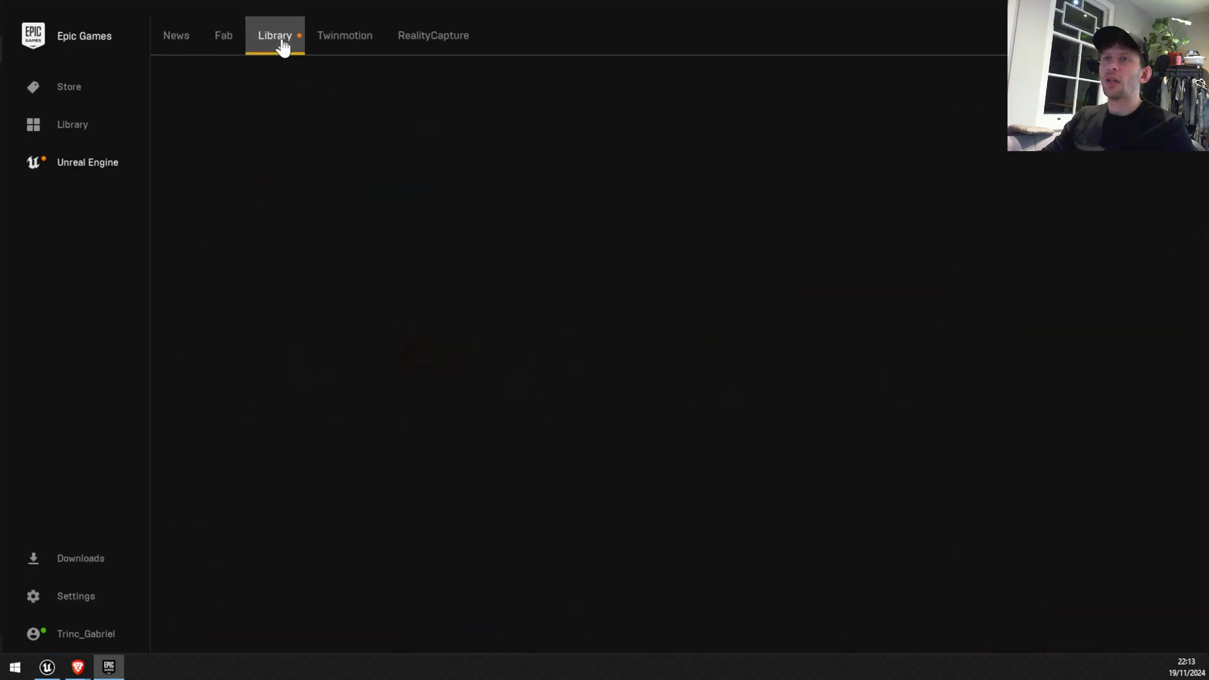
{"action": "scroll", "coordinate": [1040, 493], "scroll_direction": "down", "scroll_amount": 1}
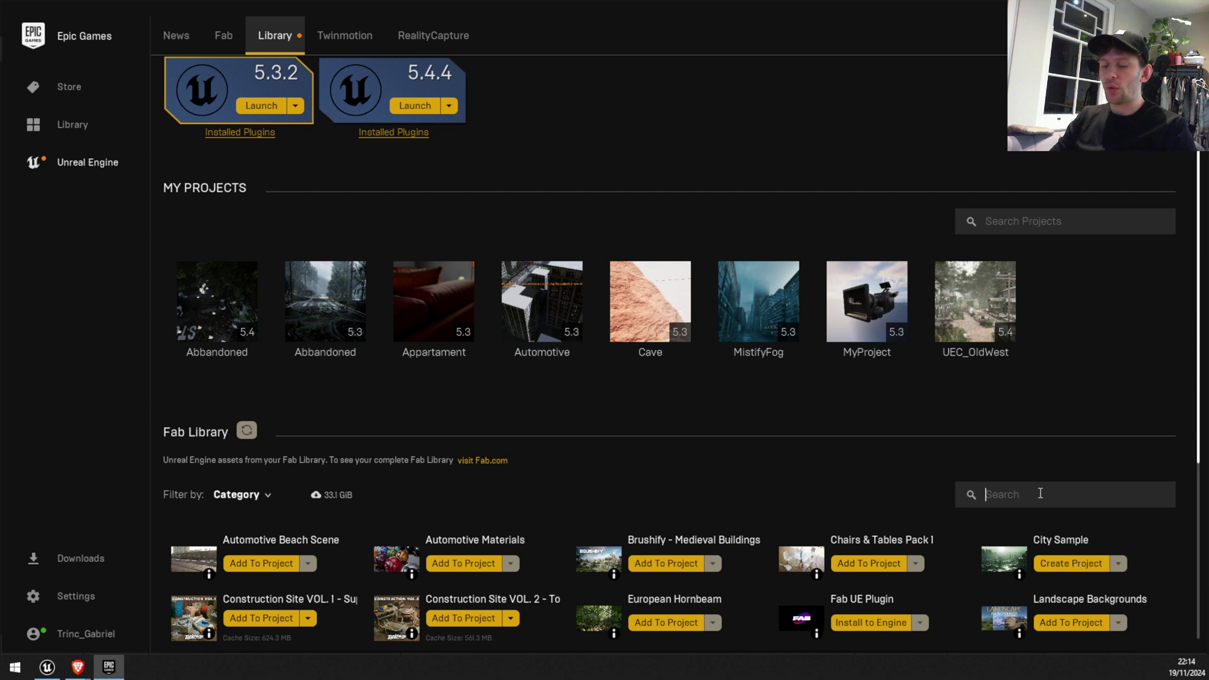
{"action": "left_click", "coordinate": [1040, 493]}
{"action": "type", "text": "F"}
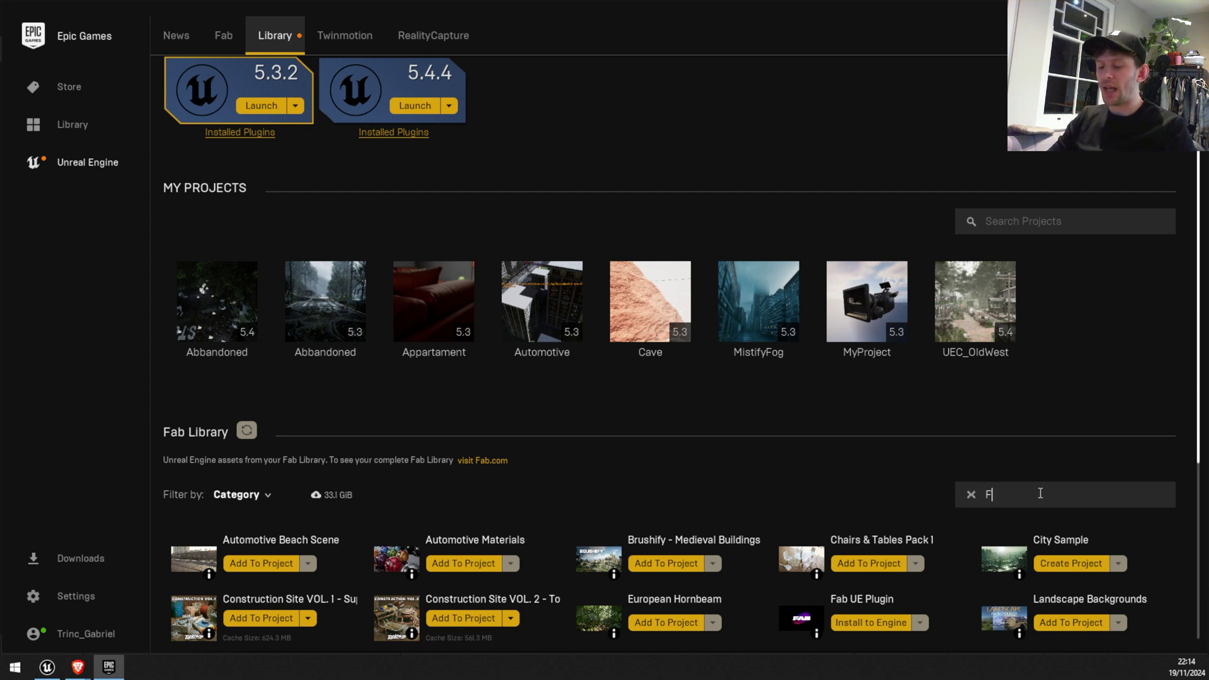
{"action": "type", "text": "AB"}
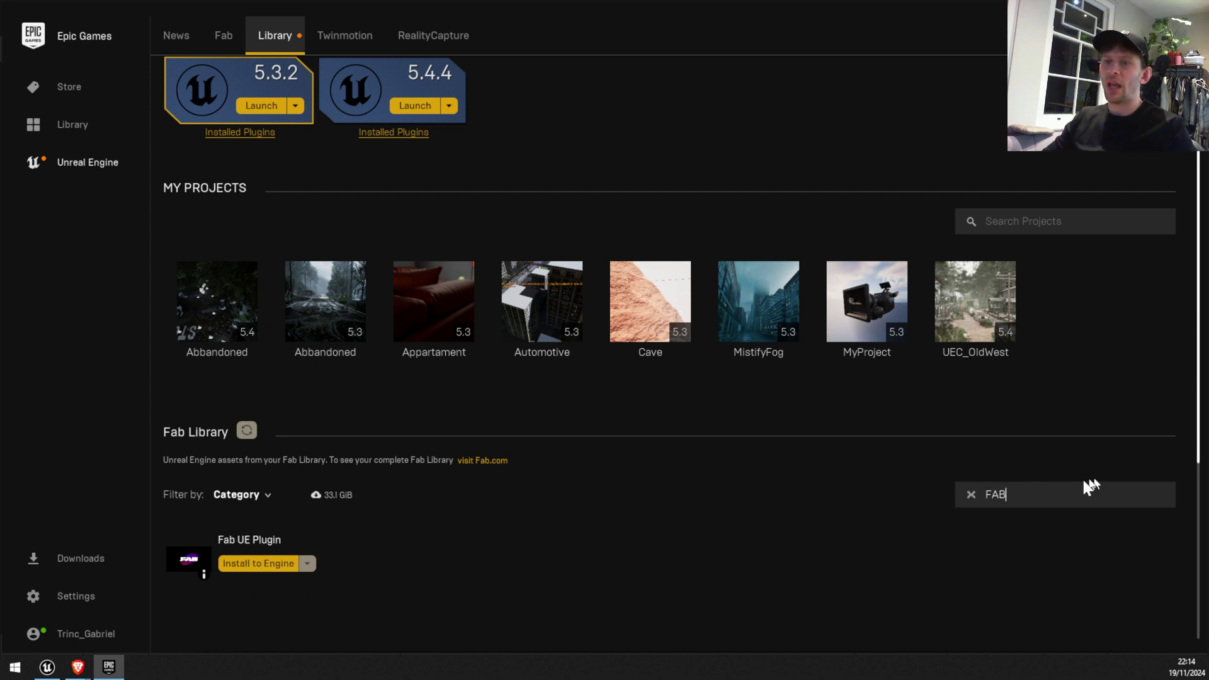
- Install the Fab UE Plugin into Unreal Engine 5.4
{"action": "left_click", "coordinate": [263, 563]}
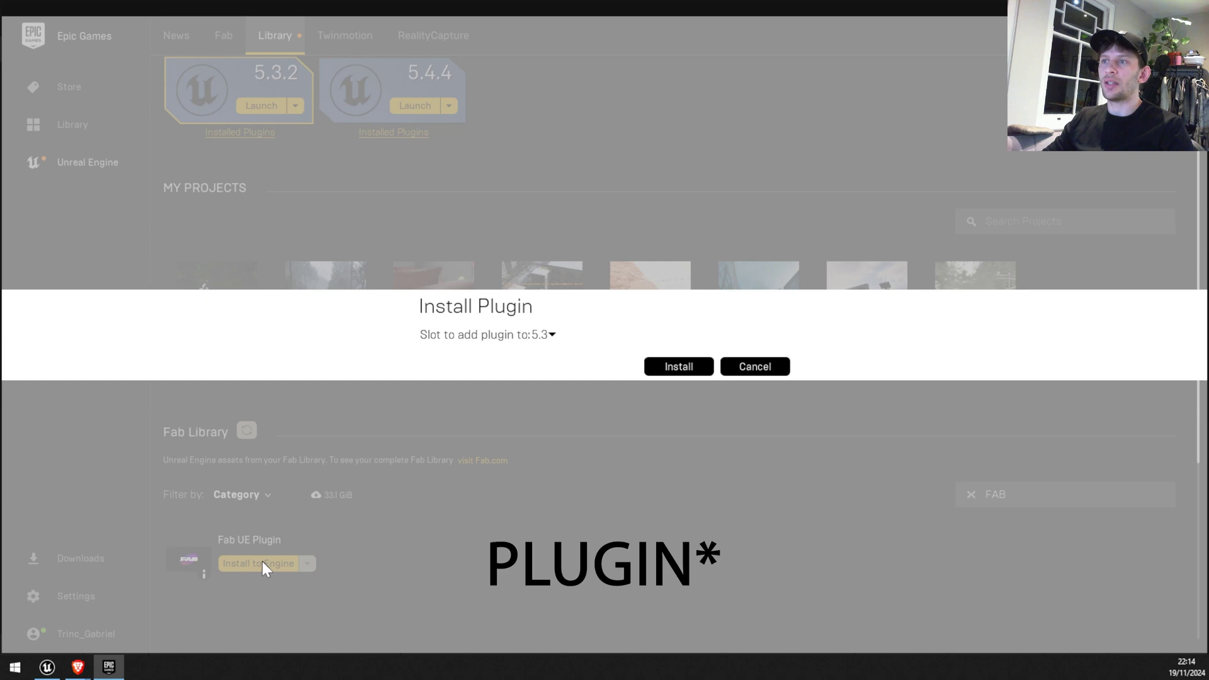
{"action": "left_click", "coordinate": [553, 335]}
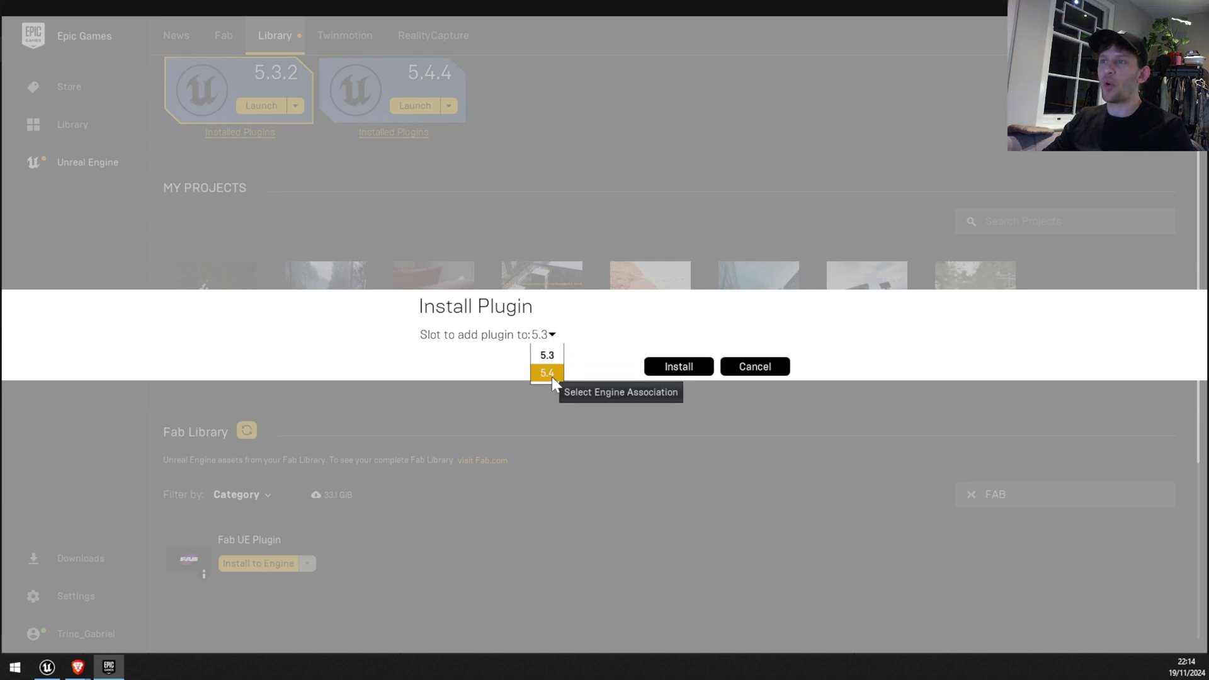
{"action": "left_click", "coordinate": [552, 375]}
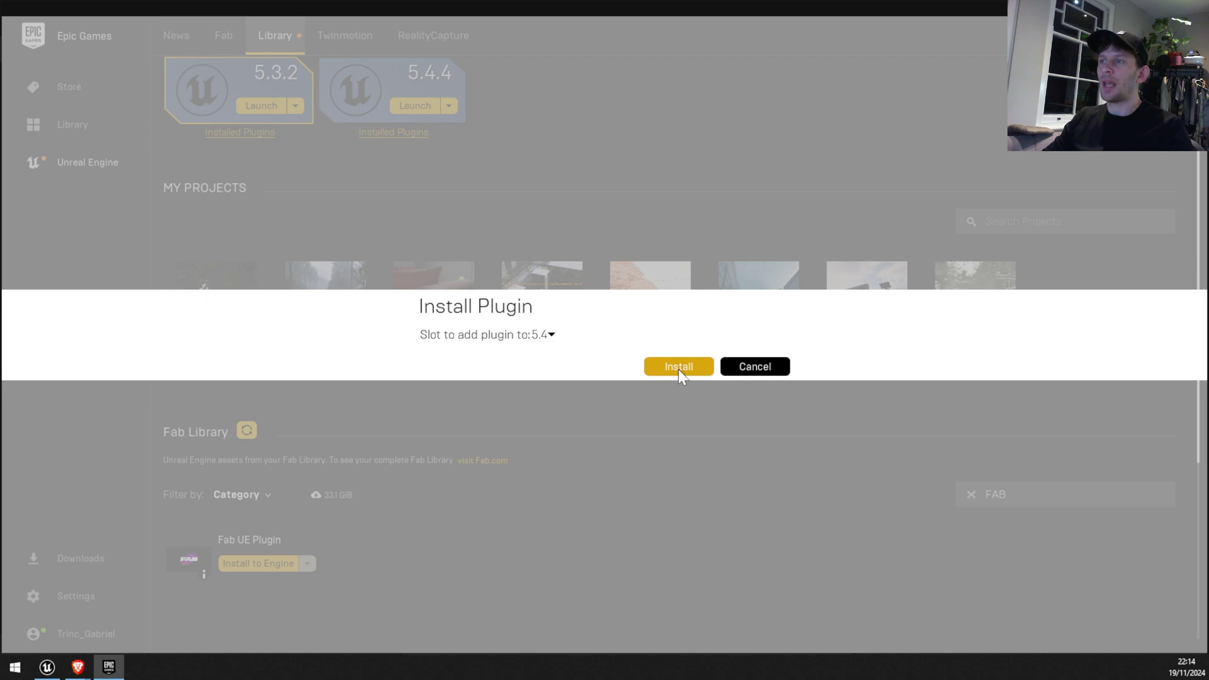
{"action": "left_click", "coordinate": [678, 368]}
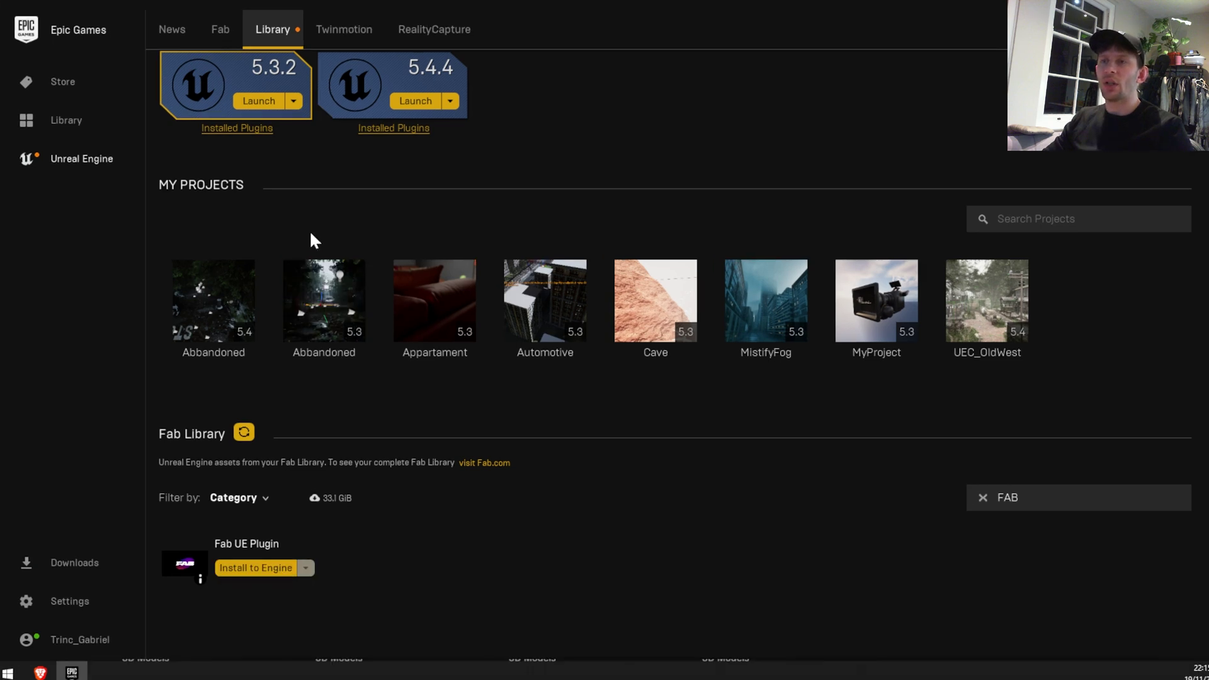
- Open the Abbandoned project and confirm the Epic Games sign-in for Fab
{"action": "double_click", "coordinate": [322, 278]}
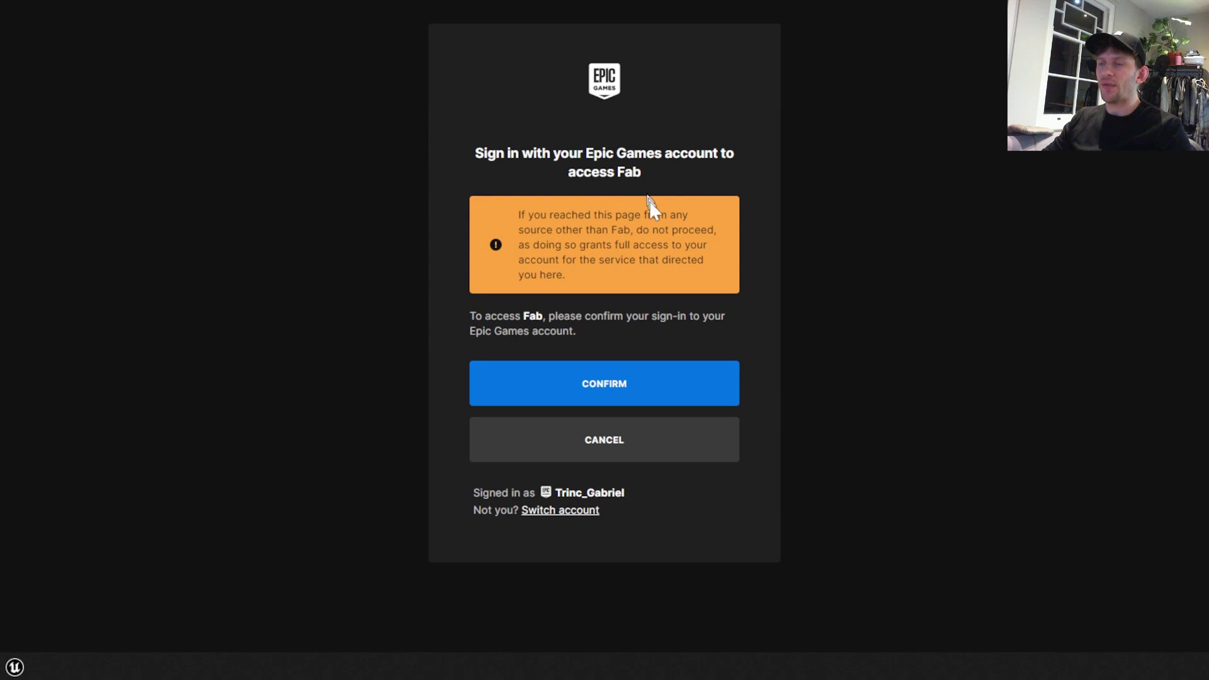
{"action": "left_click", "coordinate": [617, 396]}
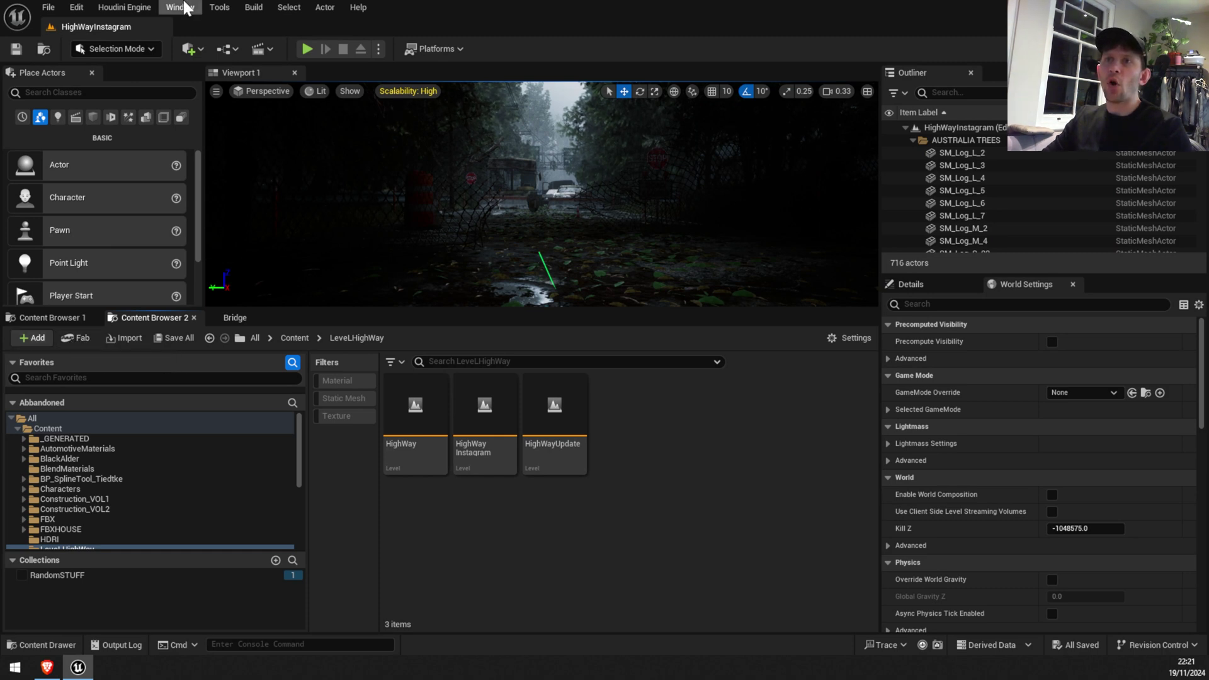
- Open the built-in Fab plugin window from the Content Browser
{"action": "left_click", "coordinate": [183, 7]}
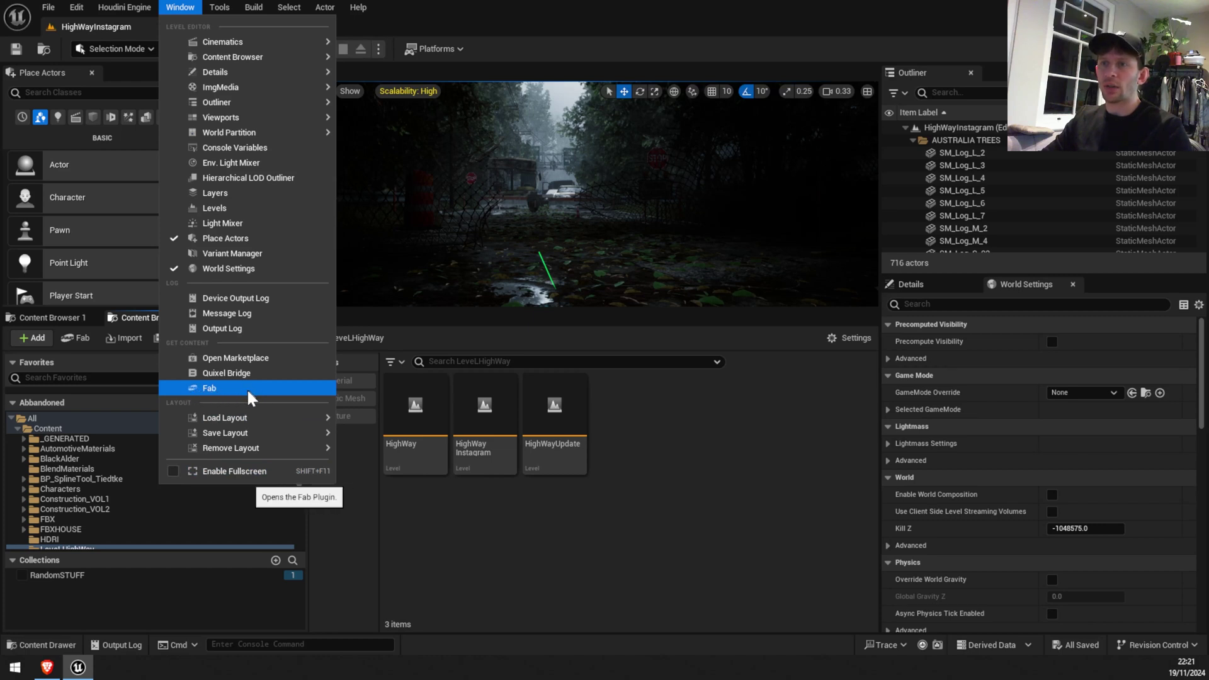
{"action": "left_click", "coordinate": [250, 397]}
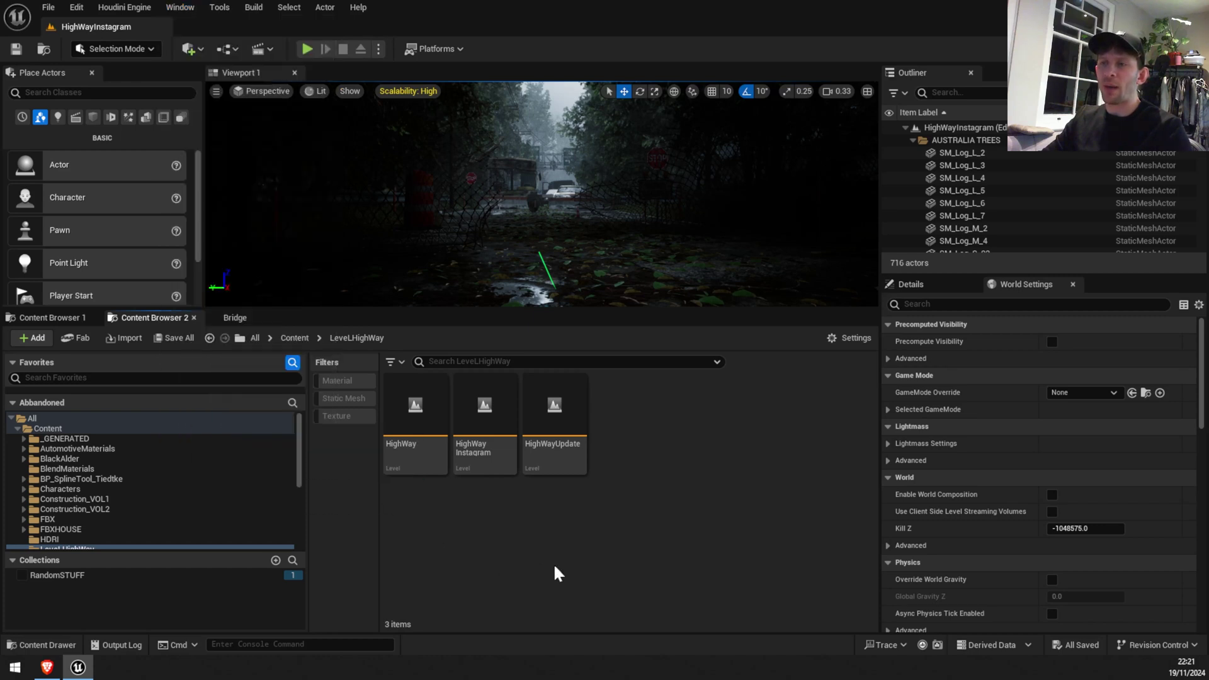
{"action": "left_click", "coordinate": [78, 340]}
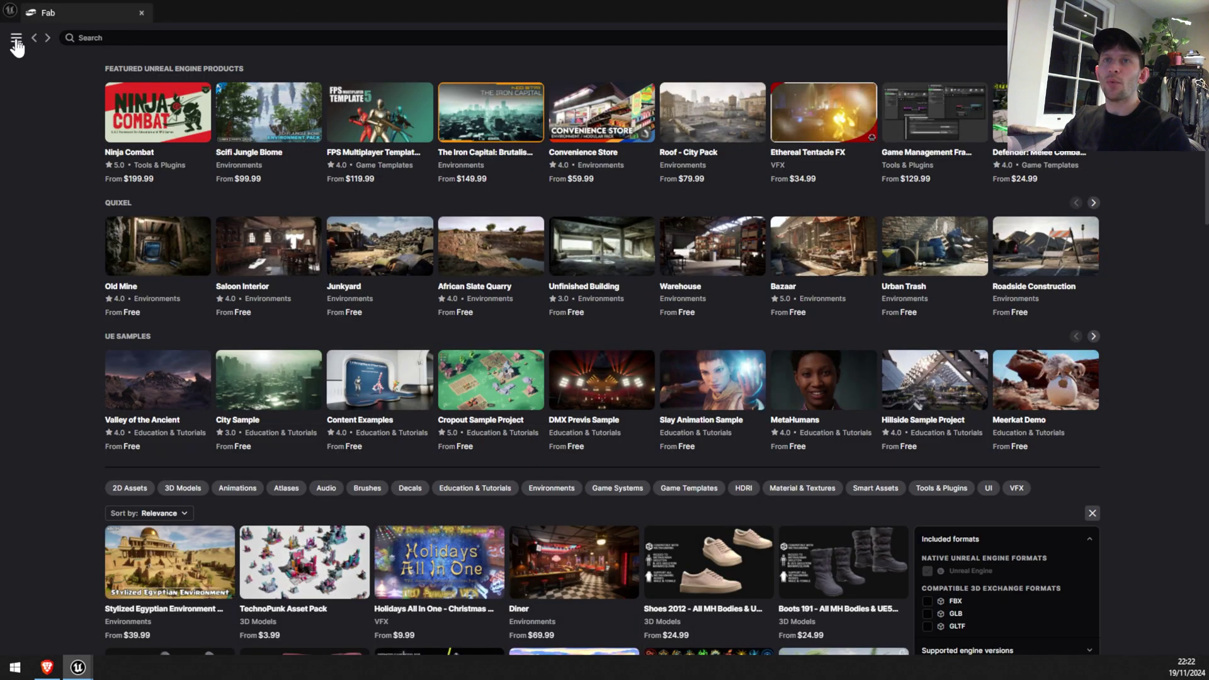
- View owned assets in Fab's My Library, then return to the Discover listings
{"action": "left_click", "coordinate": [17, 38]}
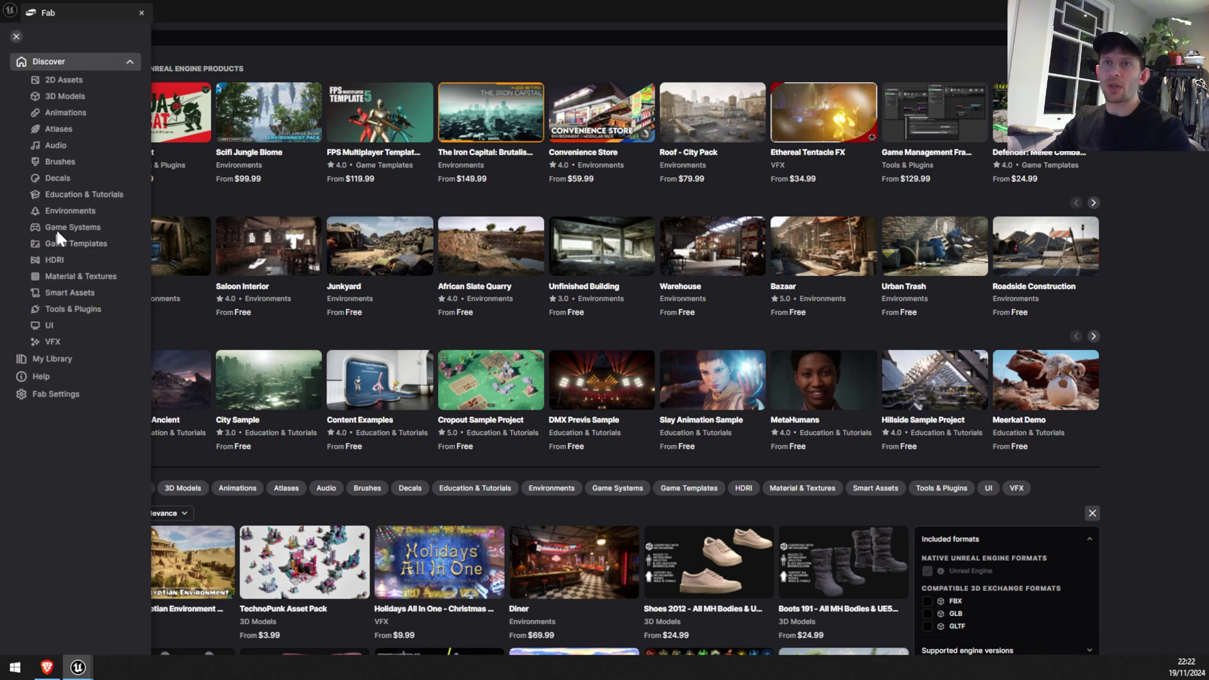
{"action": "left_click", "coordinate": [47, 360]}
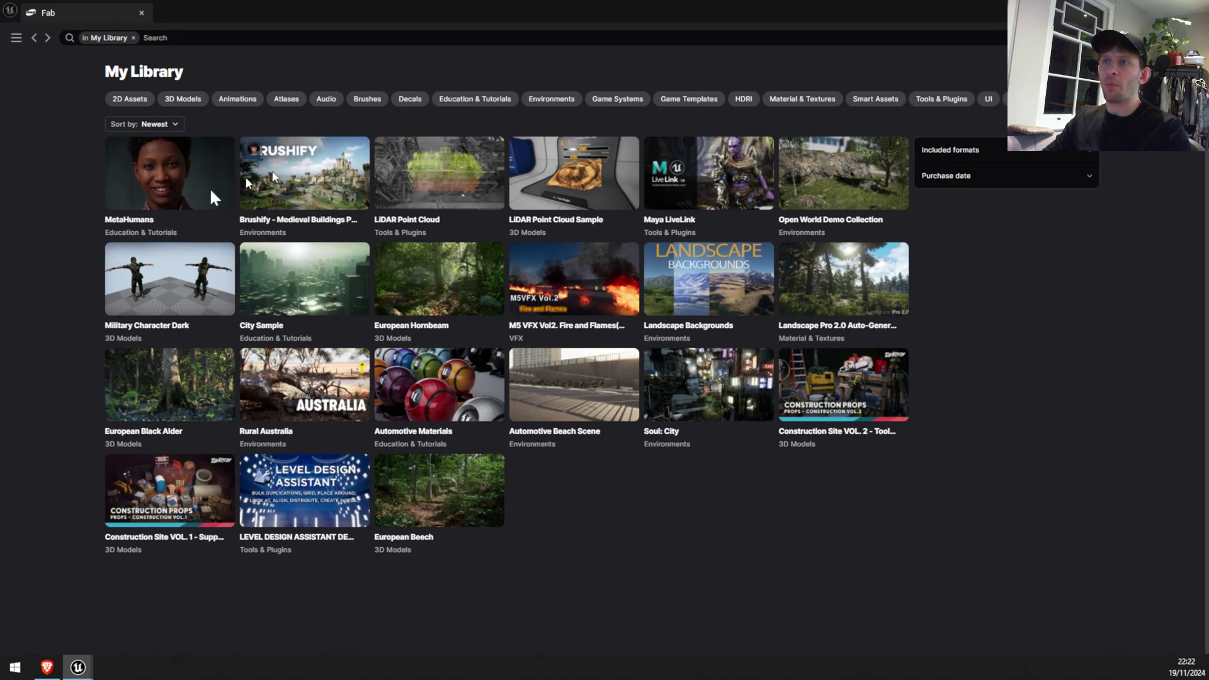
{"action": "left_click", "coordinate": [17, 38]}
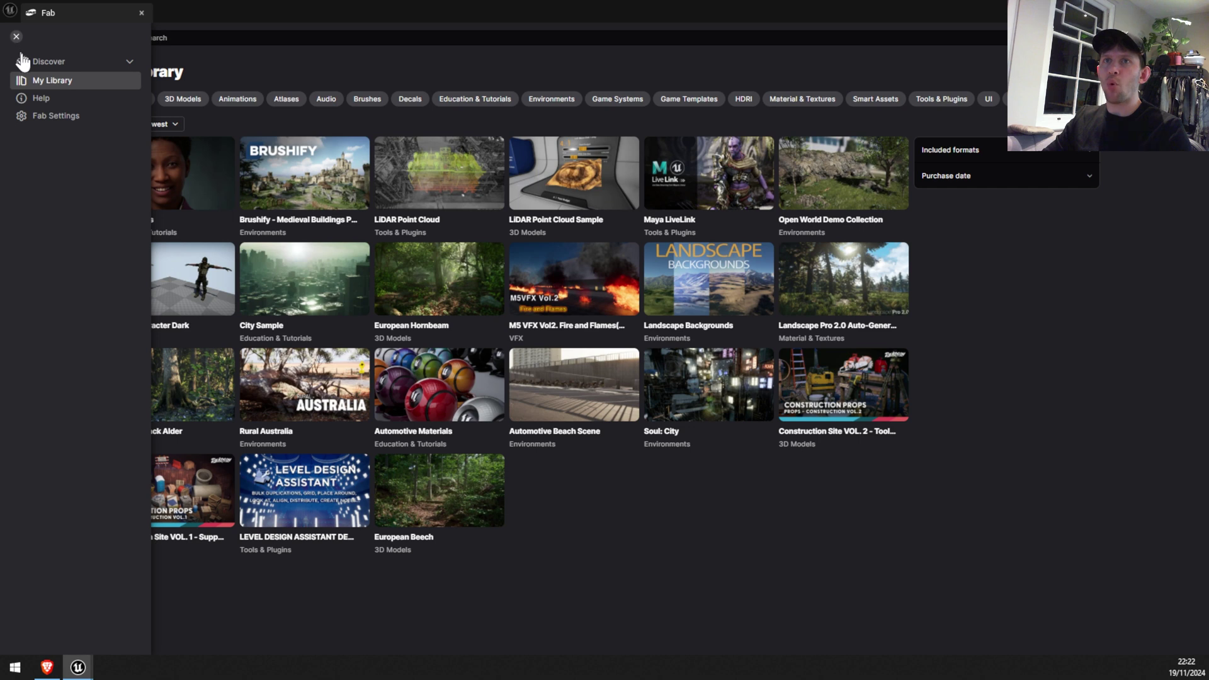
{"action": "left_click", "coordinate": [49, 63]}
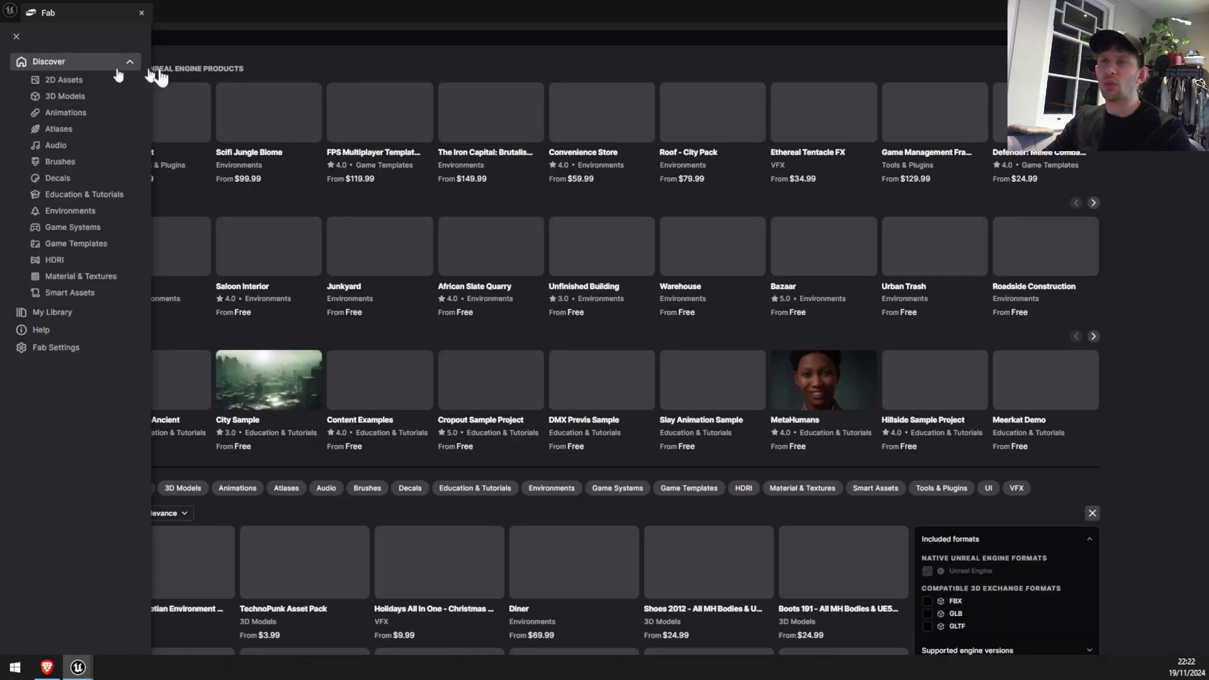
- Search Fab for 'qui' to find Quixel
{"action": "left_click", "coordinate": [202, 33]}
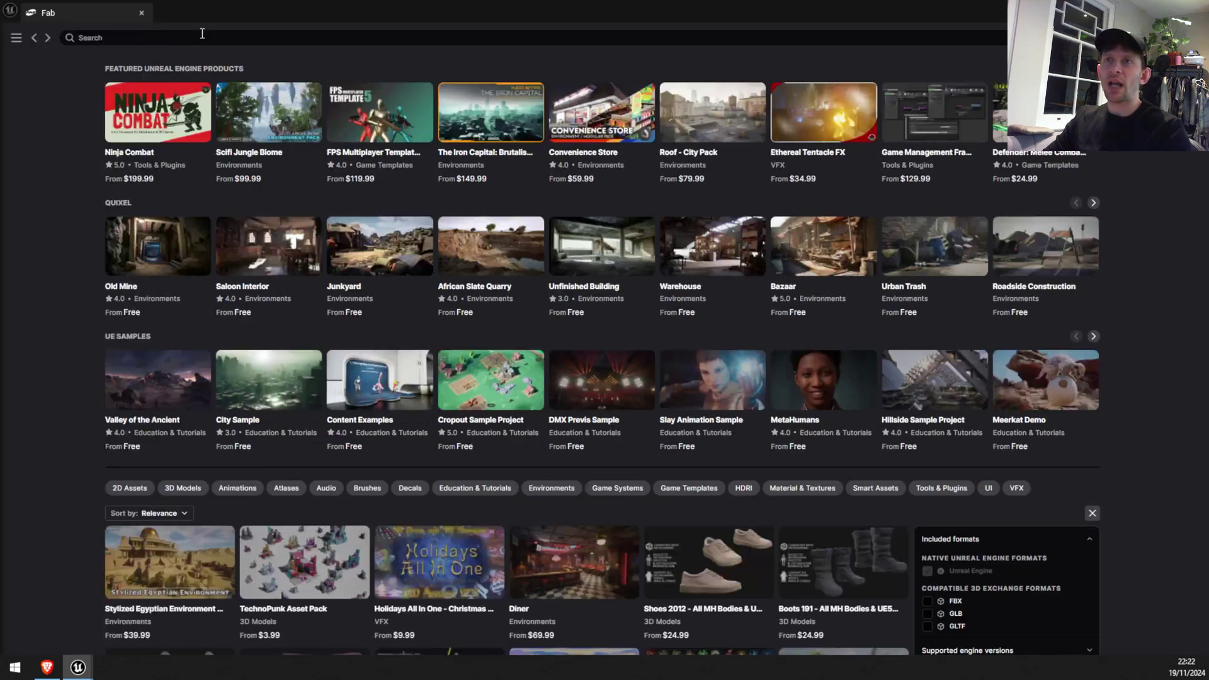
{"action": "left_click", "coordinate": [202, 34]}
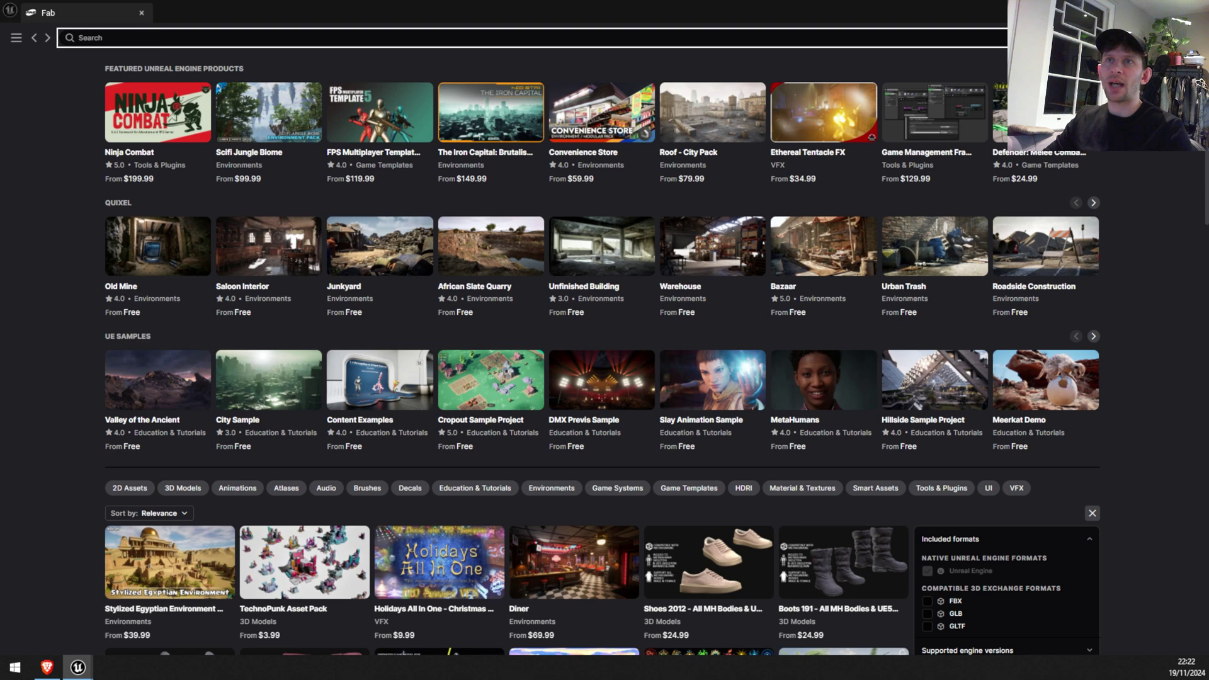
{"action": "type", "text": "quixel"}
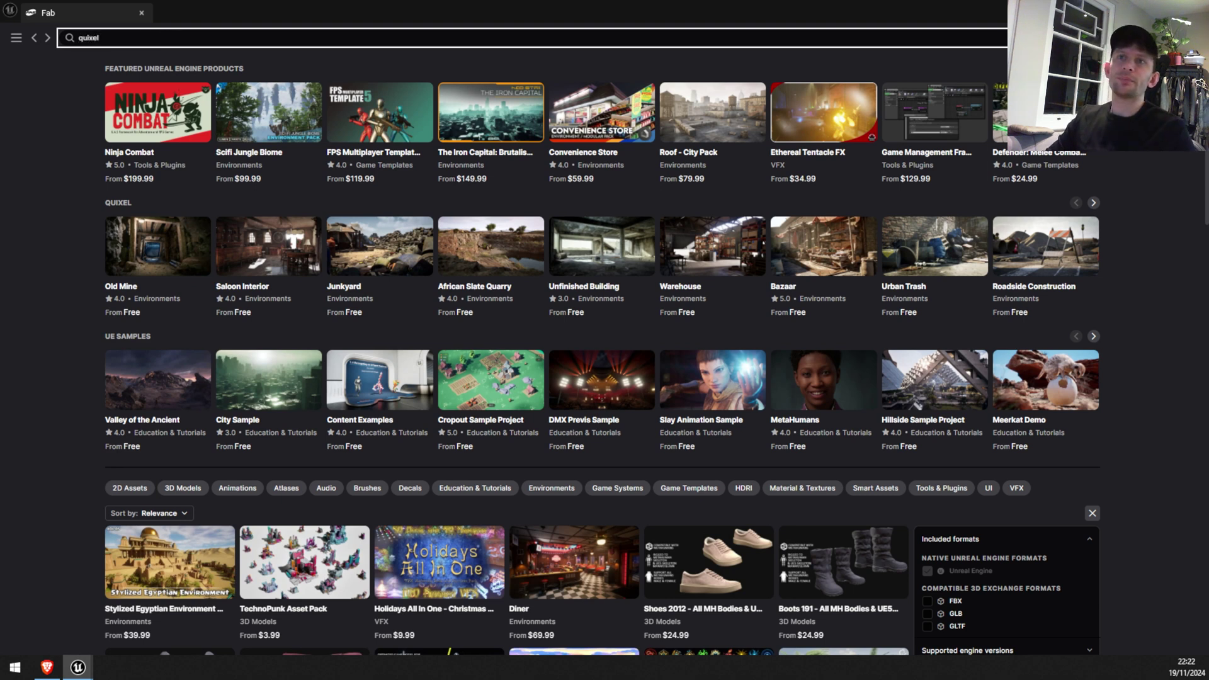
{"action": "key", "text": "Return"}
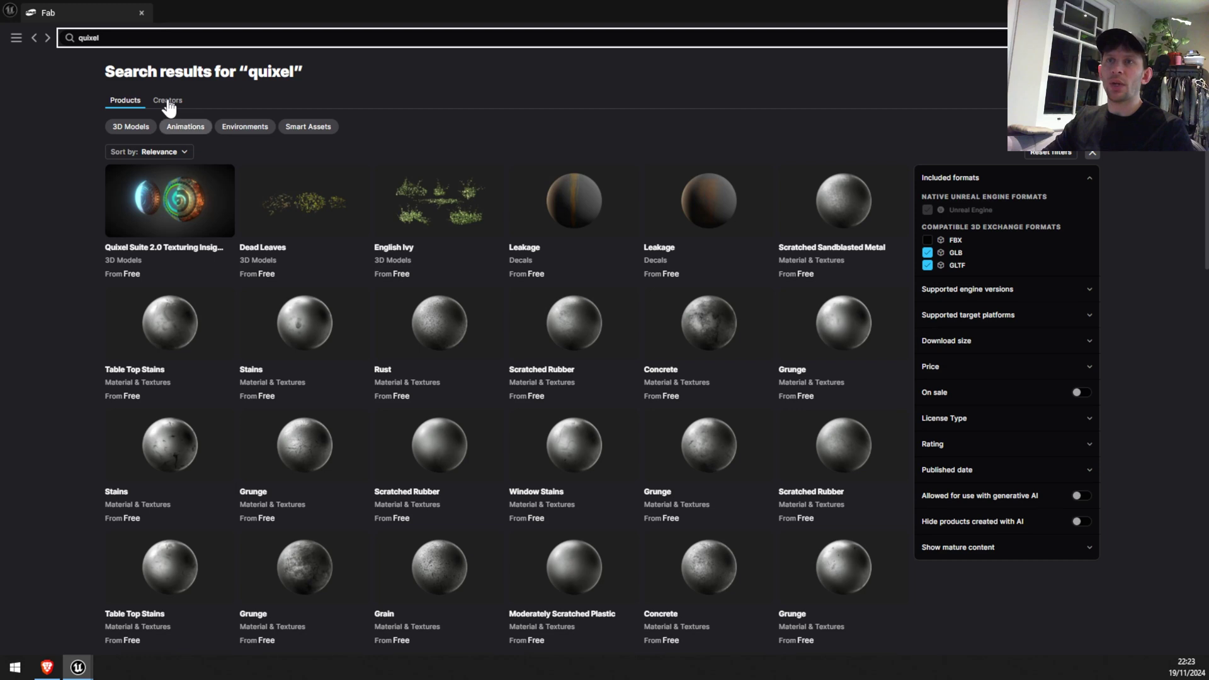
- Open the Quixel creator page from the Creators results and browse its product grid
{"action": "left_click", "coordinate": [167, 102]}
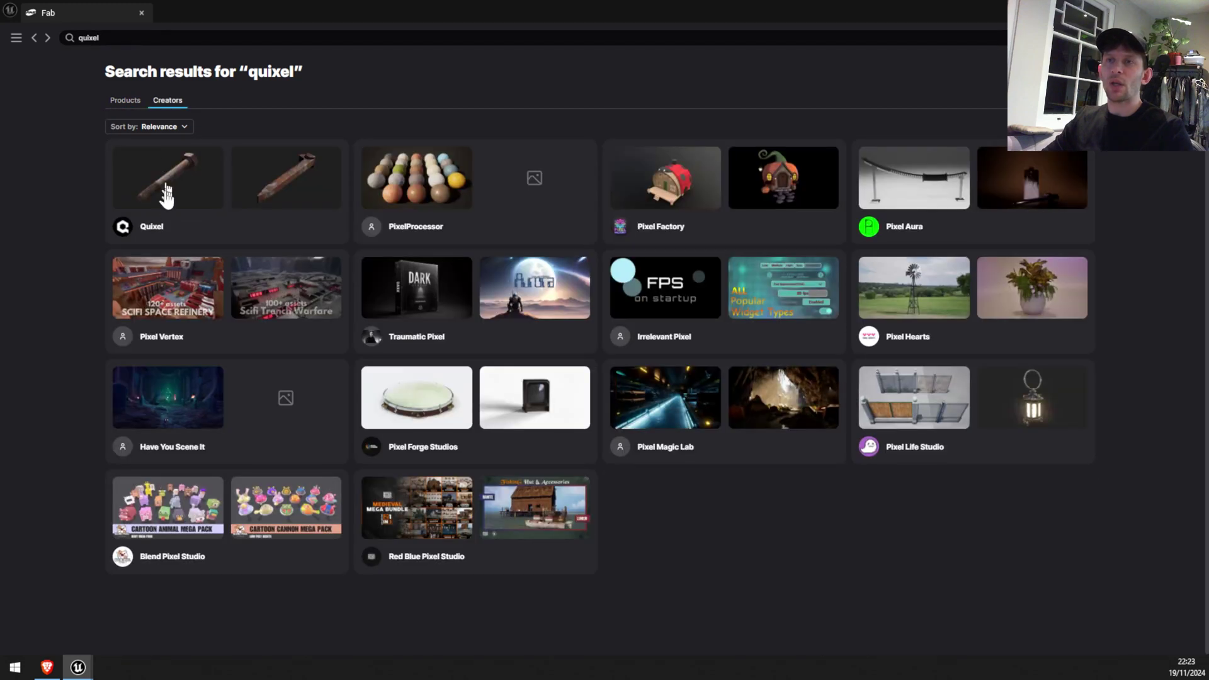
{"action": "left_click", "coordinate": [168, 226]}
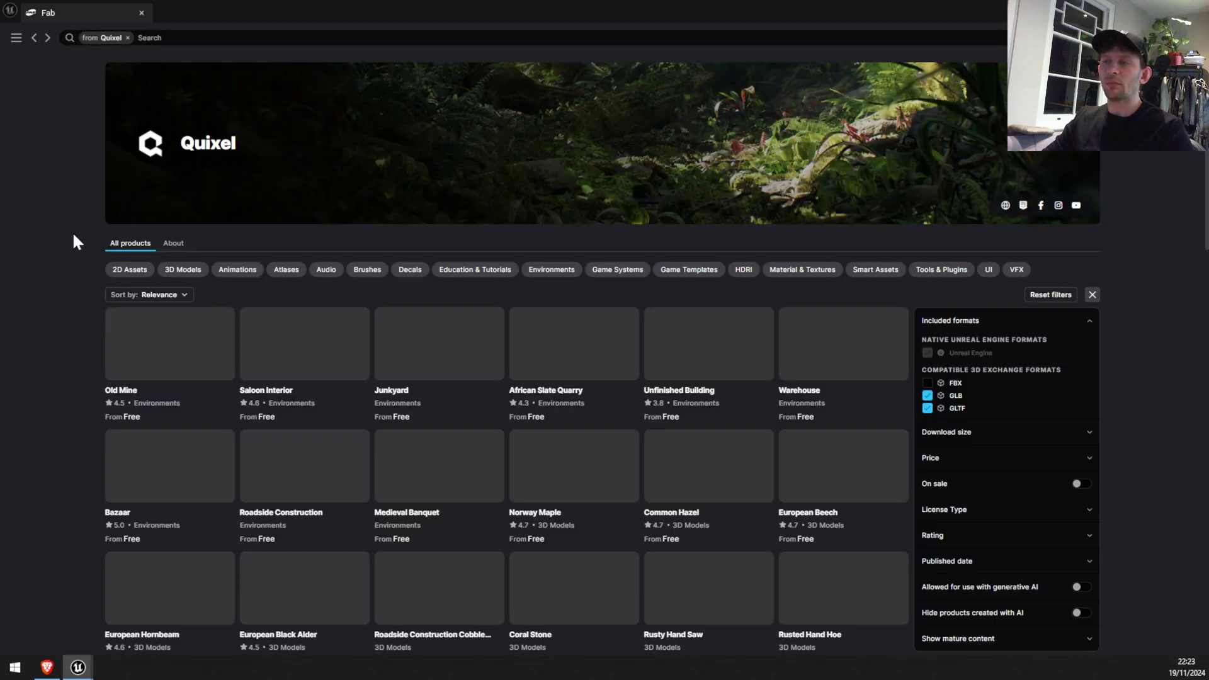
{"action": "scroll", "coordinate": [74, 236], "scroll_direction": "down", "scroll_amount": 4}
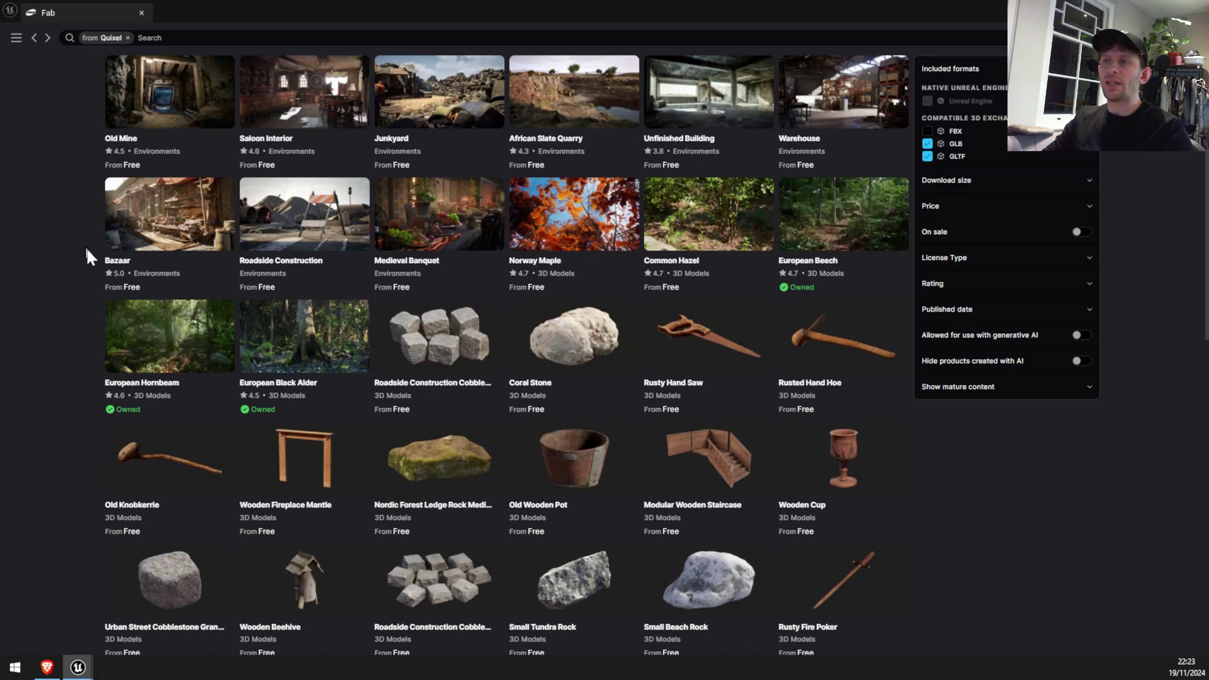
- Add the Roadside Construction Cobblestone Gray Pack to the project, accepting the Fab End User License Agreement
{"action": "left_click", "coordinate": [467, 334]}
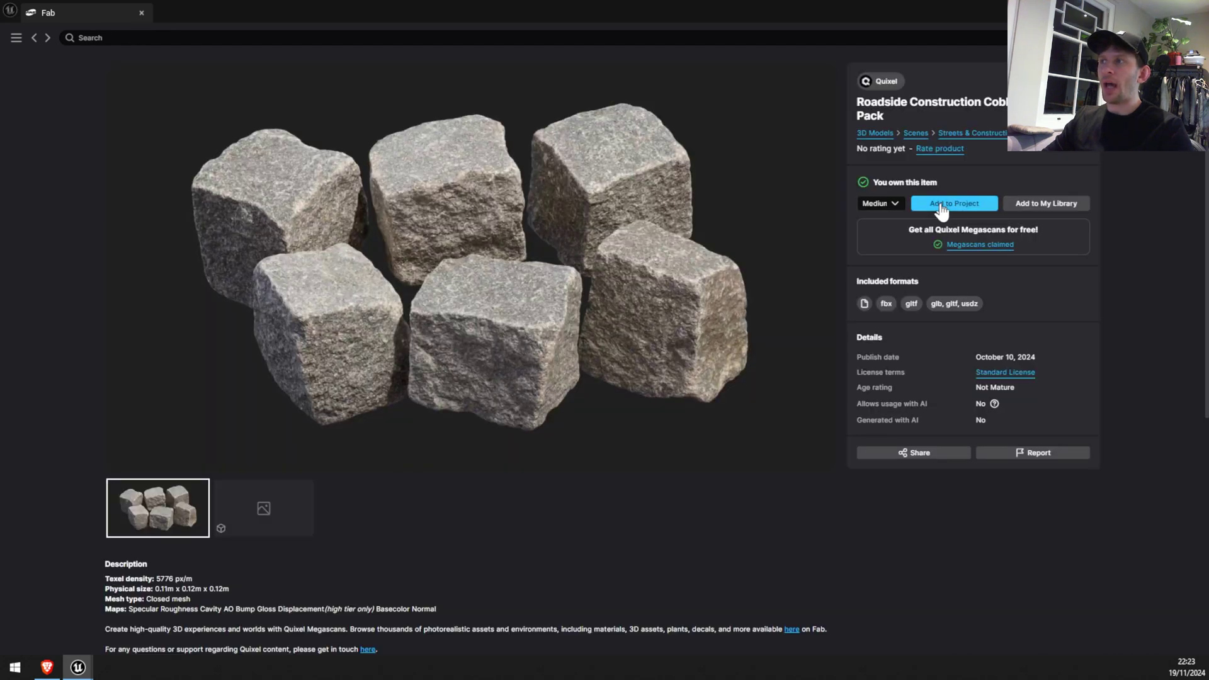
{"action": "left_click", "coordinate": [943, 205]}
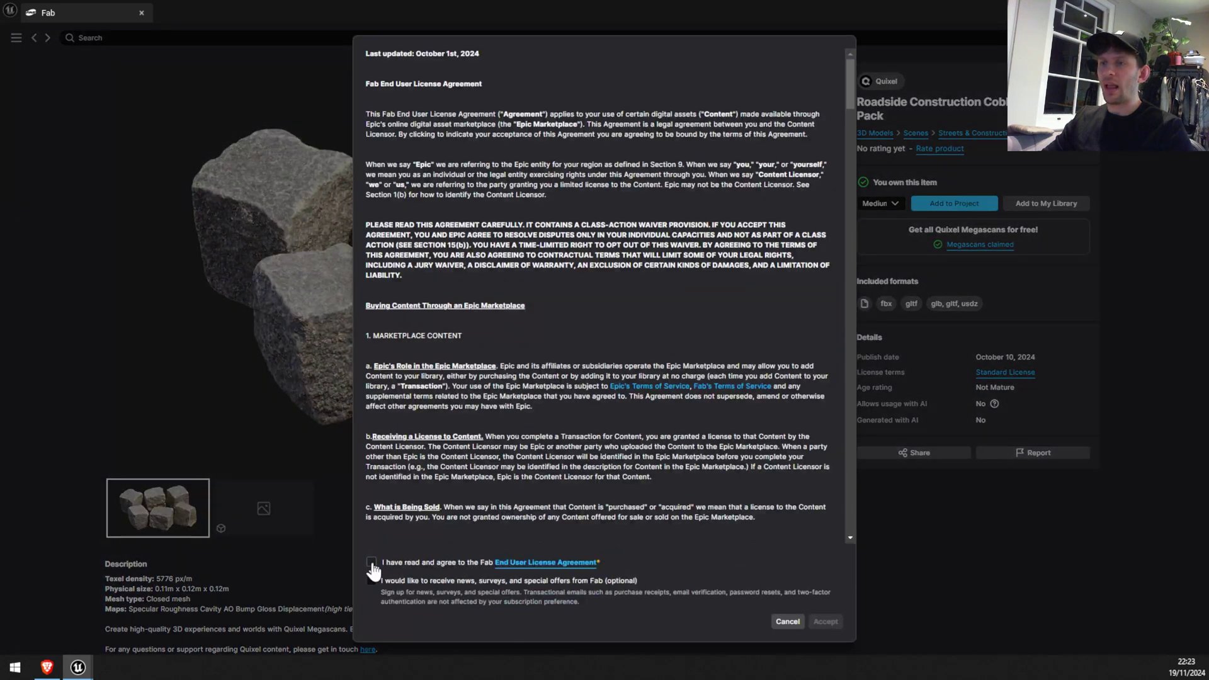
{"action": "left_click", "coordinate": [371, 562]}
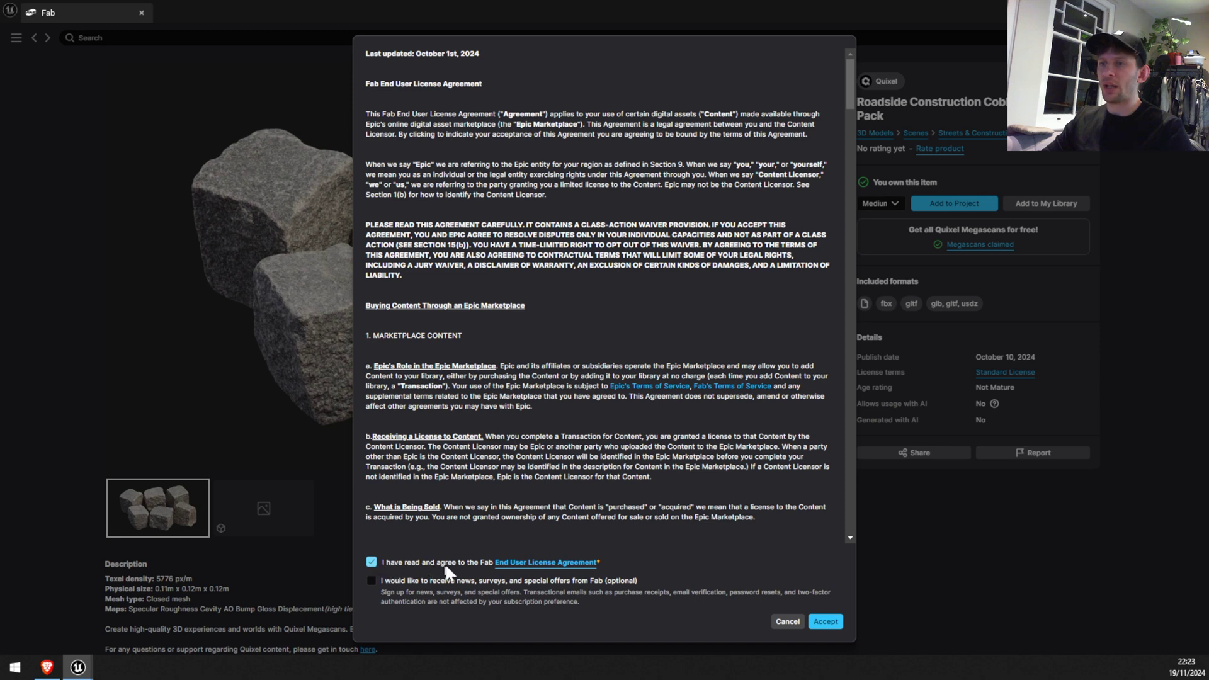
{"action": "left_click", "coordinate": [828, 622]}
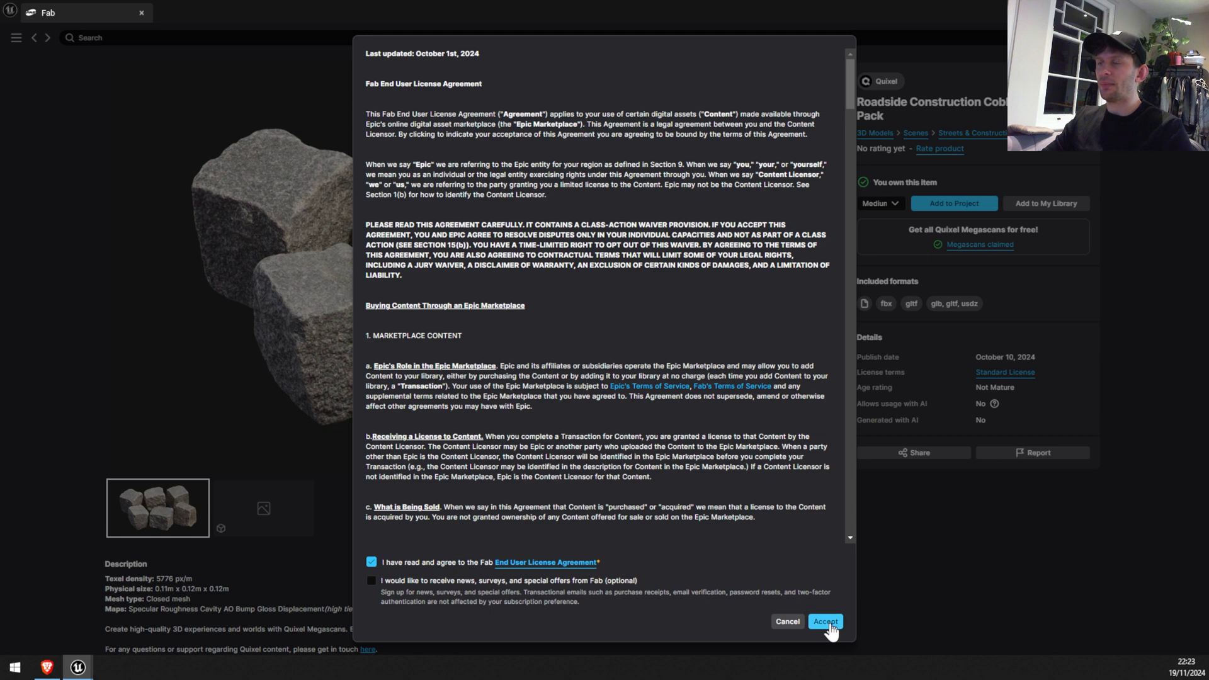
{"action": "left_click", "coordinate": [826, 622]}
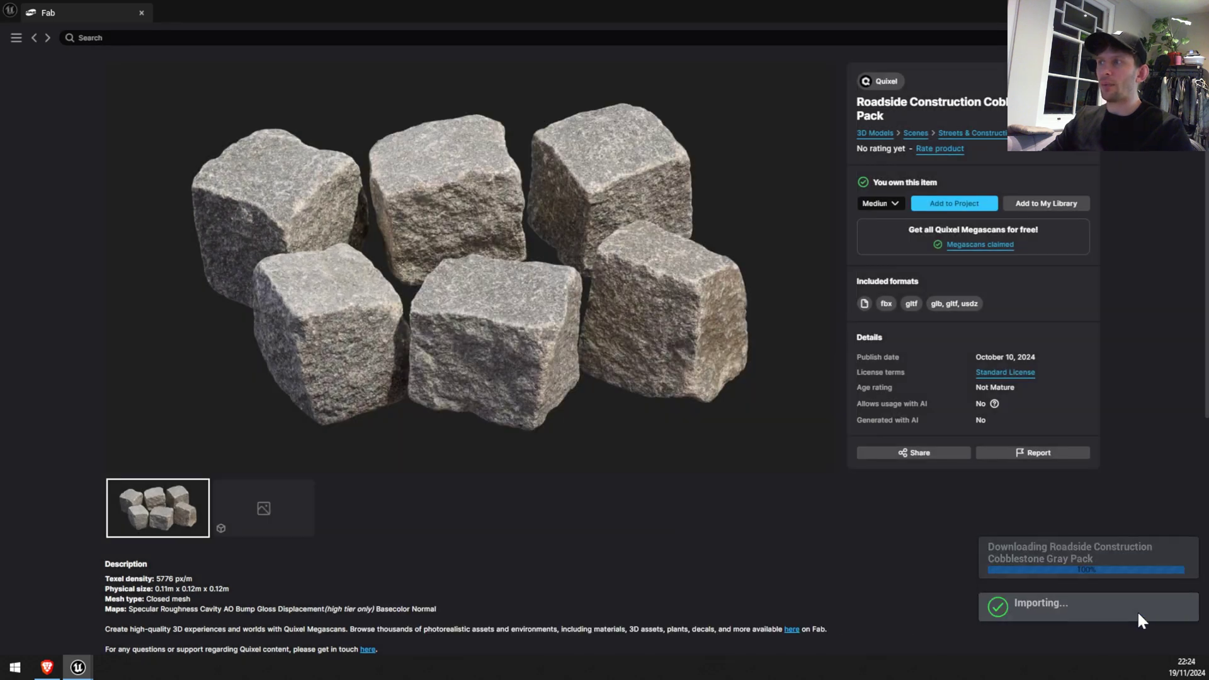
- Drag the six TIER2 cobblestone meshes from the Content Browser into the level and raise them on Z
{"action": "left_click", "coordinate": [955, 205]}
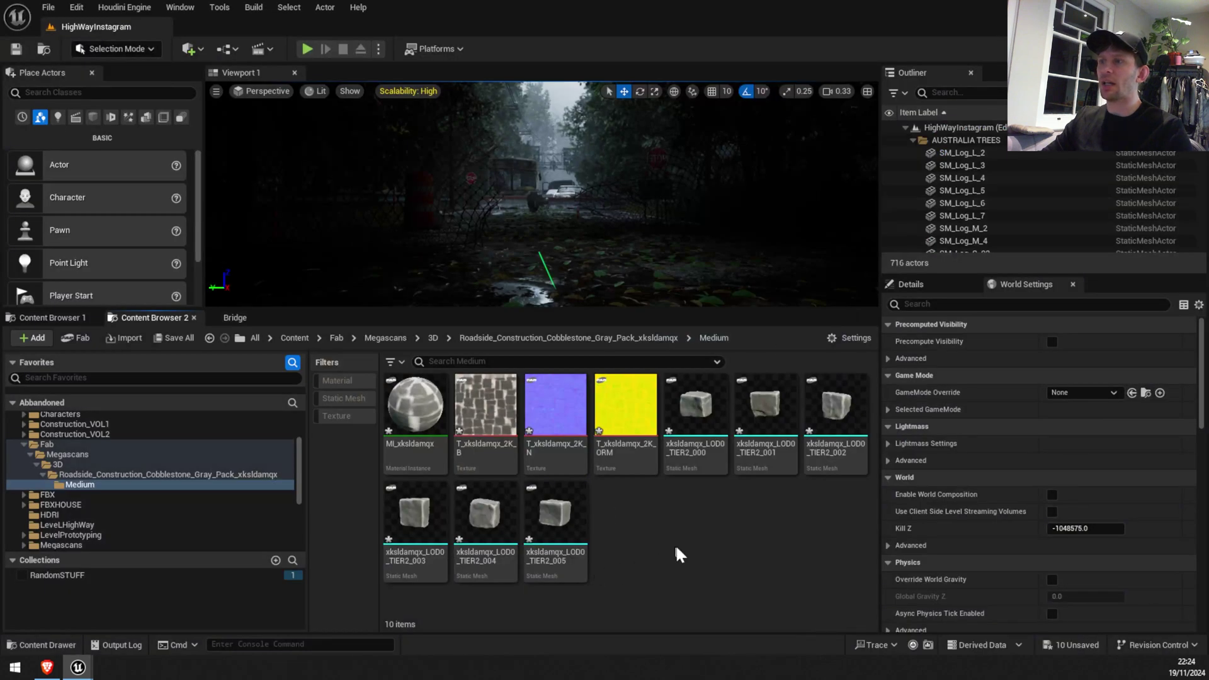
{"action": "left_click_drag", "start_coordinate": [696, 409], "coordinate": [658, 565]}
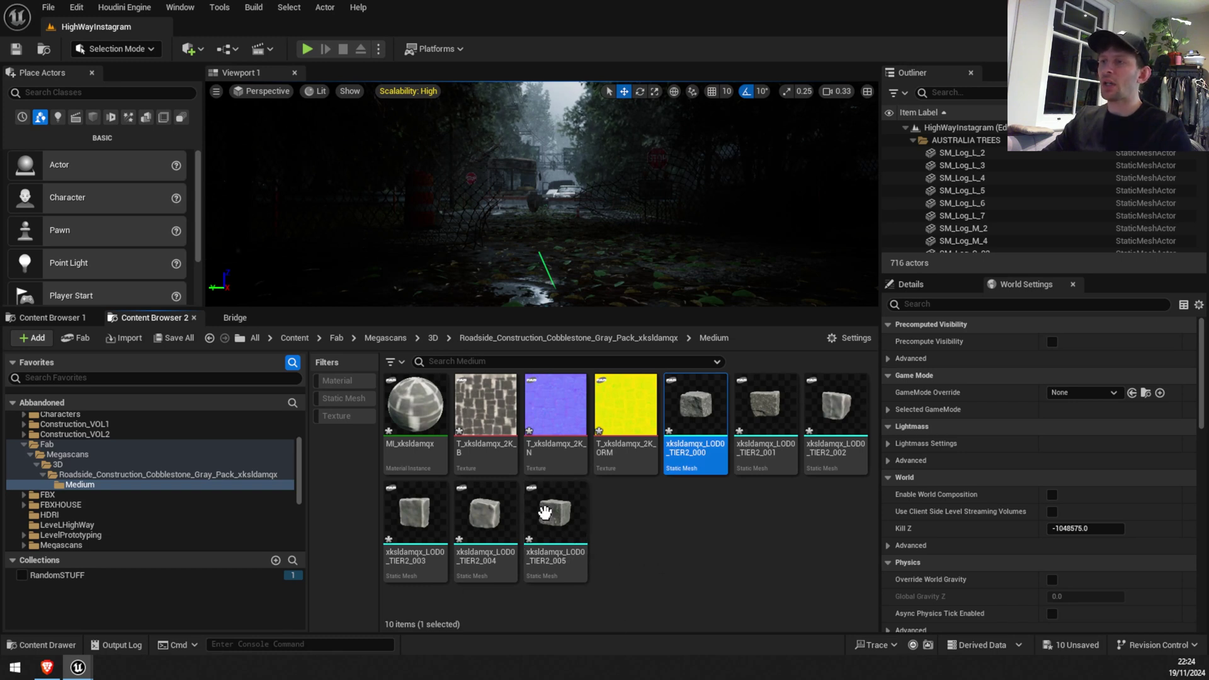
{"action": "left_click", "coordinate": [544, 513], "text": "shift"}
{"action": "left_click_drag", "start_coordinate": [553, 514], "coordinate": [575, 262]}
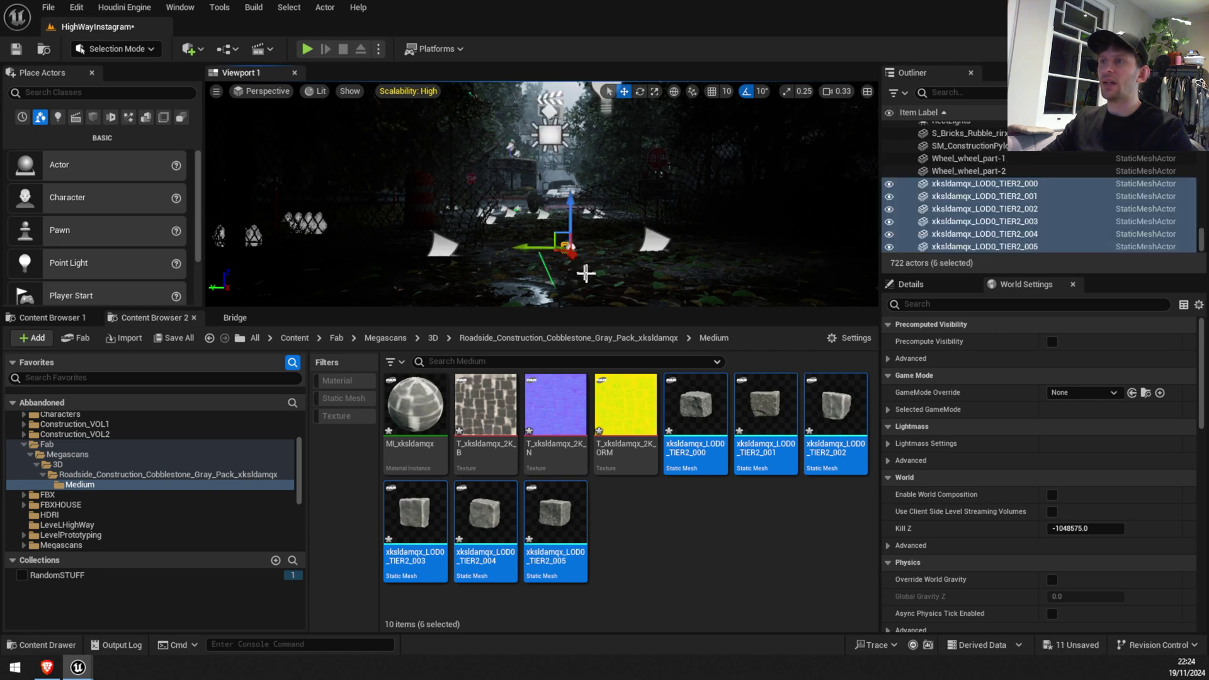
{"action": "left_click_drag", "start_coordinate": [570, 191], "coordinate": [570, 159]}
{"action": "left_click", "coordinate": [745, 582]}
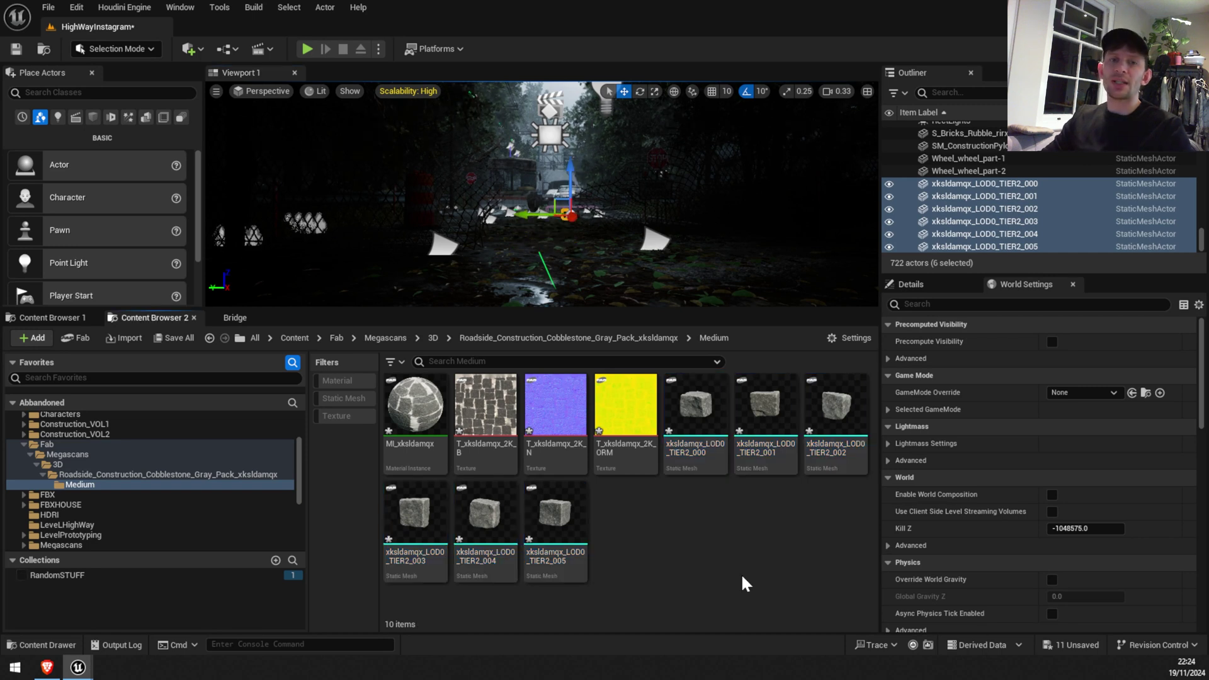